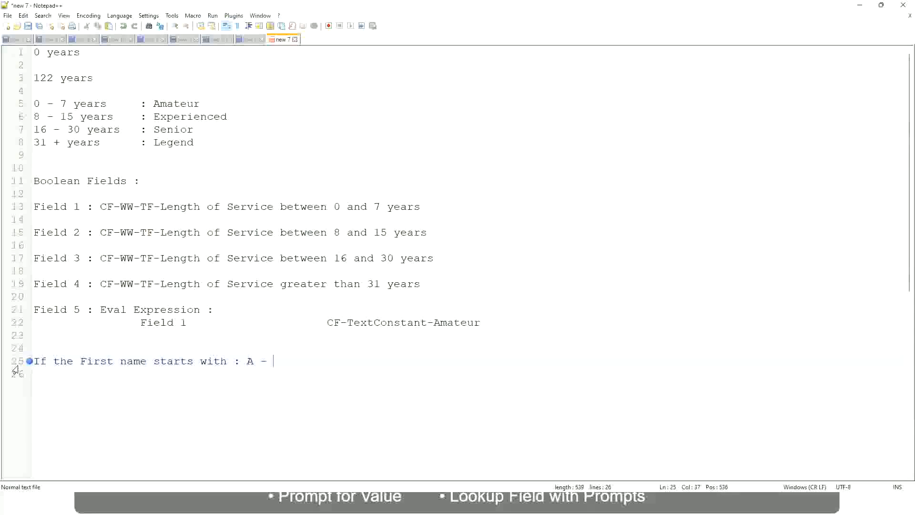
Step: Complete the first-name rule on line 25 with the range "A - G :" and the result "A Listers"
type("G")
type(":")
key("Tab")
type("A II")
key("BackSpace")
key("BackSpace")
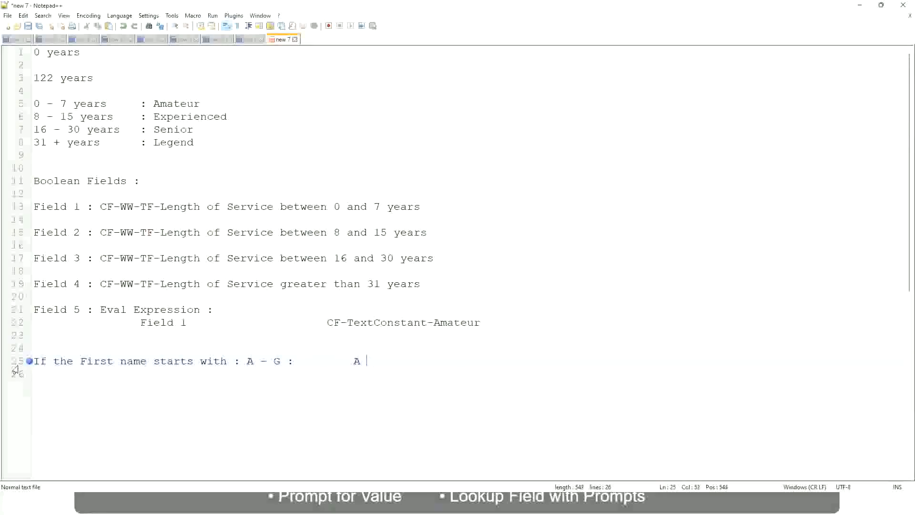
type("Listers")
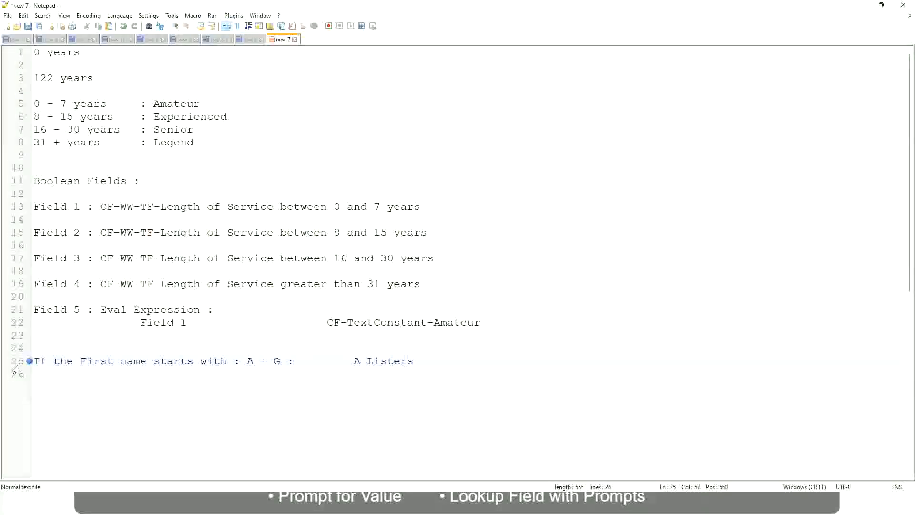
Step: Enclose the A Listers result on line 25 in double quotation marks
key("Left")
key("Left")
key("Left")
key("Left")
key("Left")
key("Left")
key("Left")
key("Left")
type("\"")
key("Left")
key("Left")
key("BackSpace")
key("Right")
key("Right")
key("Right")
key("Right")
key("Right")
key("Right")
key("Right")
key("Return")
key("BackSpace")
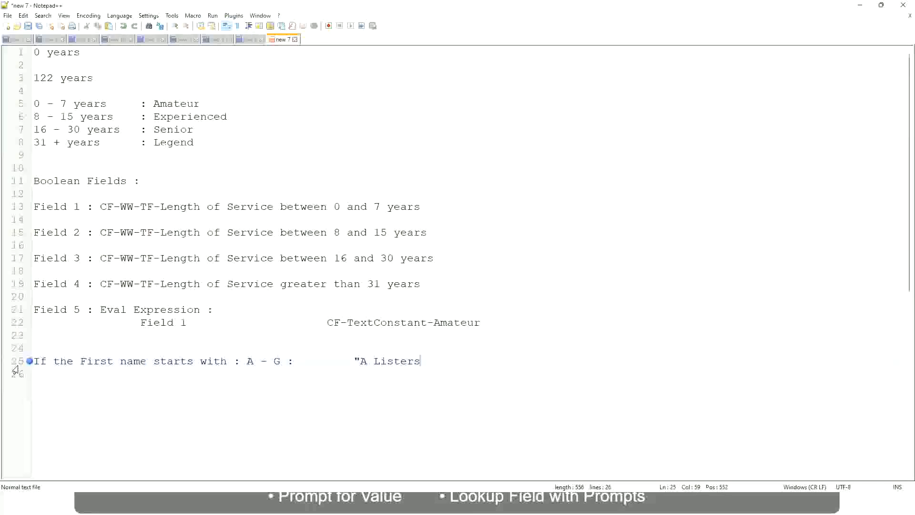
type("\"\"")
key("BackSpace")
Step: Add a second line for the range "H - P" with an aligned colon and the quoted result "His Majesty"
key("Return")
type("H -")
type("P")
key("Tab")
key("Tab")
key("Tab")
key("Tab")
key("Tab")
key("Tab")
key("Tab")
key("Tab")
key("Tab")
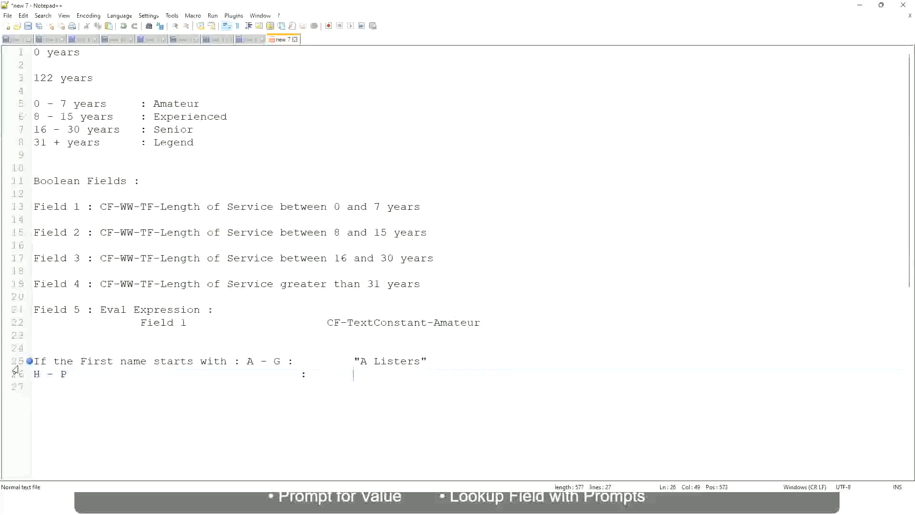
type("\"His Majesty")
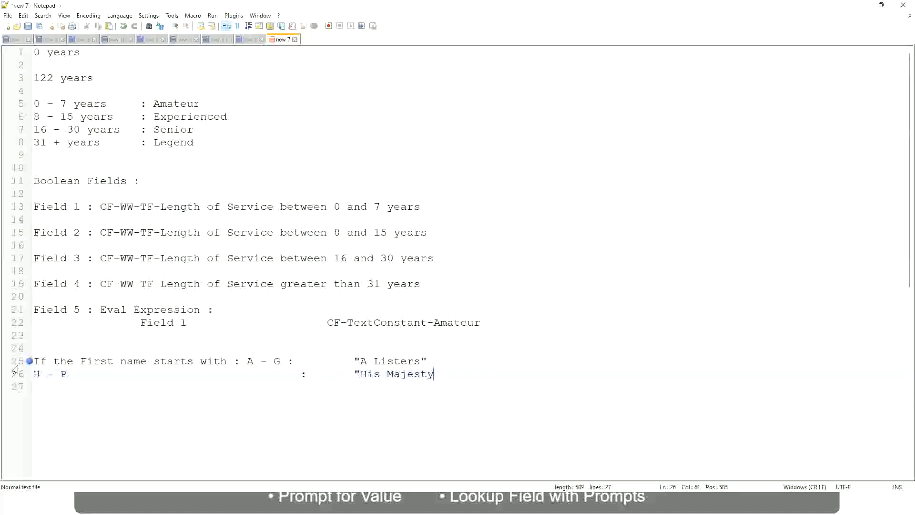
type("\"")
Step: Add a third line for the range "L - Z" with an aligned colon and the quoted result "Lords"
key("Return")
type("L - Z")
key("Tab")
key("Tab")
key("Tab")
key("Tab")
key("Tab")
key("Tab")
key("Tab")
key("Tab")
key("Tab")
type(":")
key("Tab")
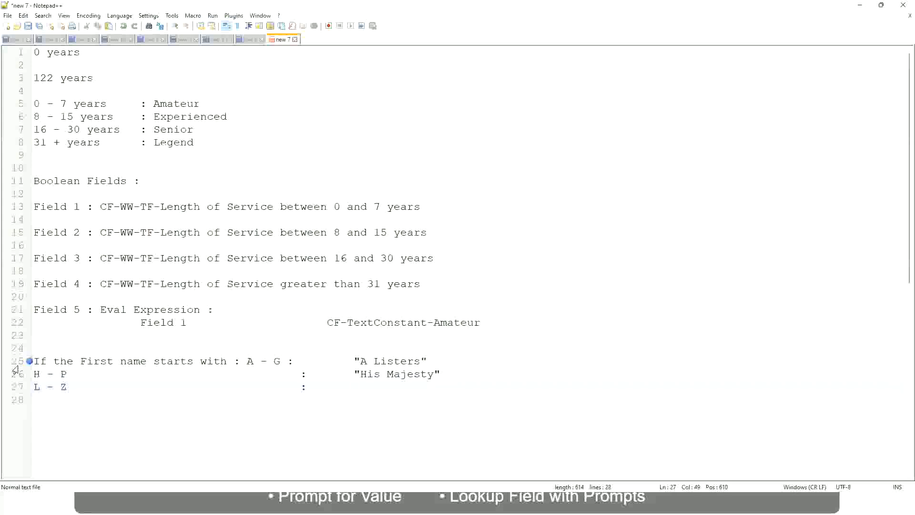
type("\"Lords")
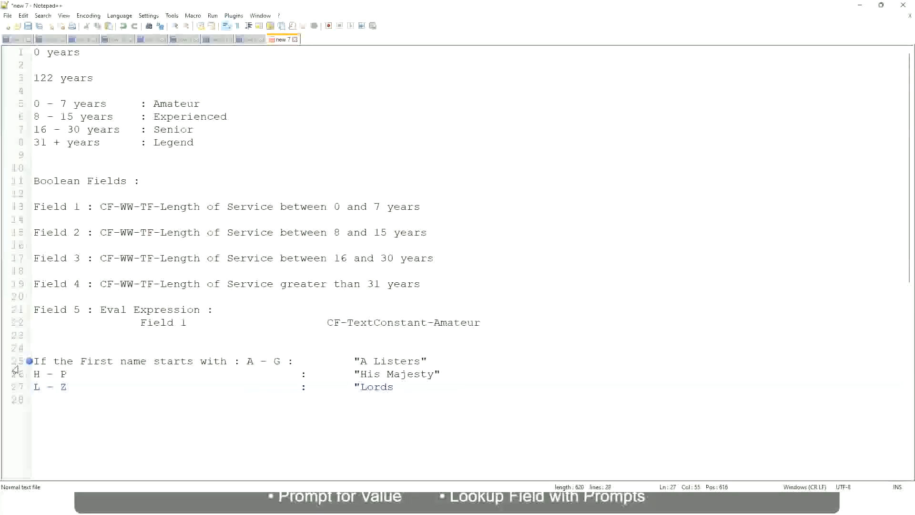
type("\"\"")
key("BackSpace")
Step: Replace the three first-name rule lines with the start of a new condition, "If"
left_click(394, 387)
left_click(409, 387)
left_click_drag(397, 386, 429, 361)
left_click(393, 361)
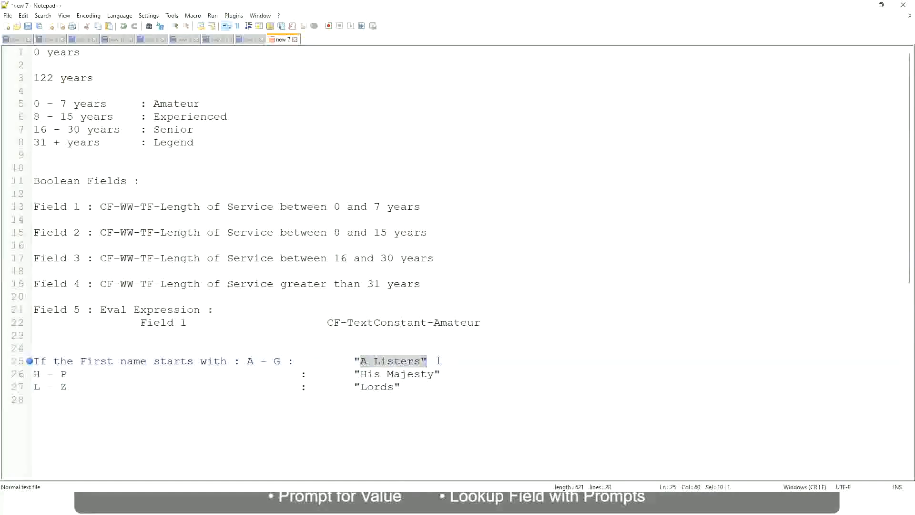
left_click(414, 377)
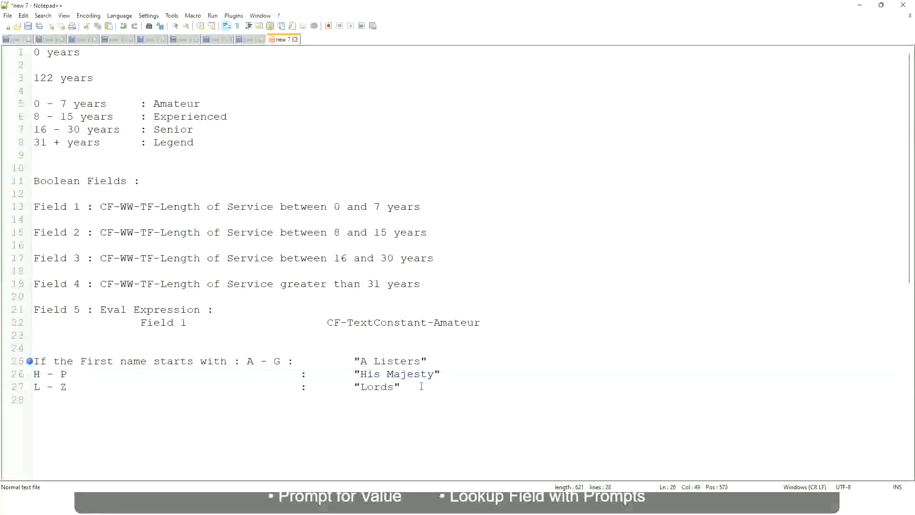
left_click_drag(413, 387, 29, 361)
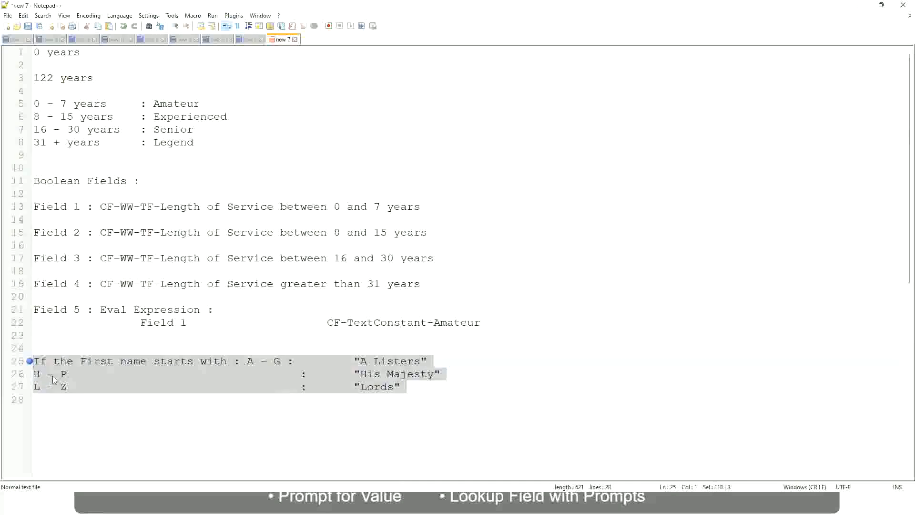
type("If ")
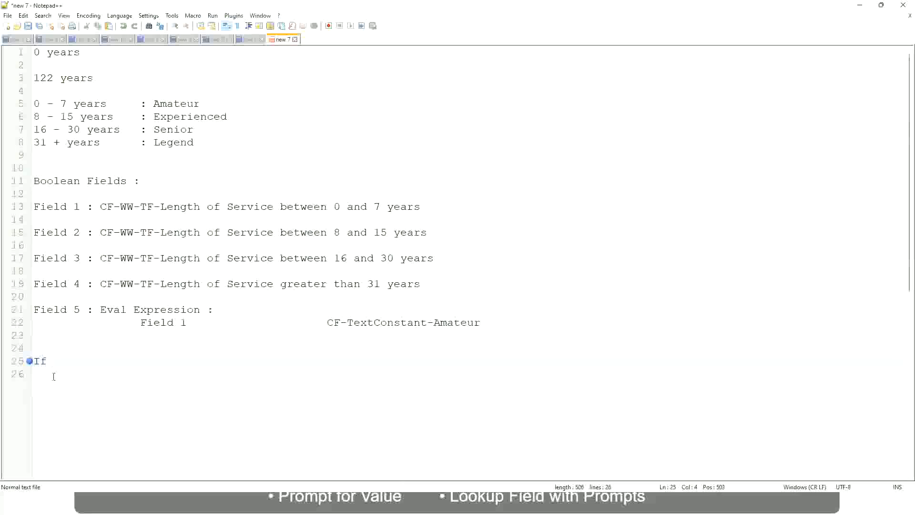
type("Prior Ex")
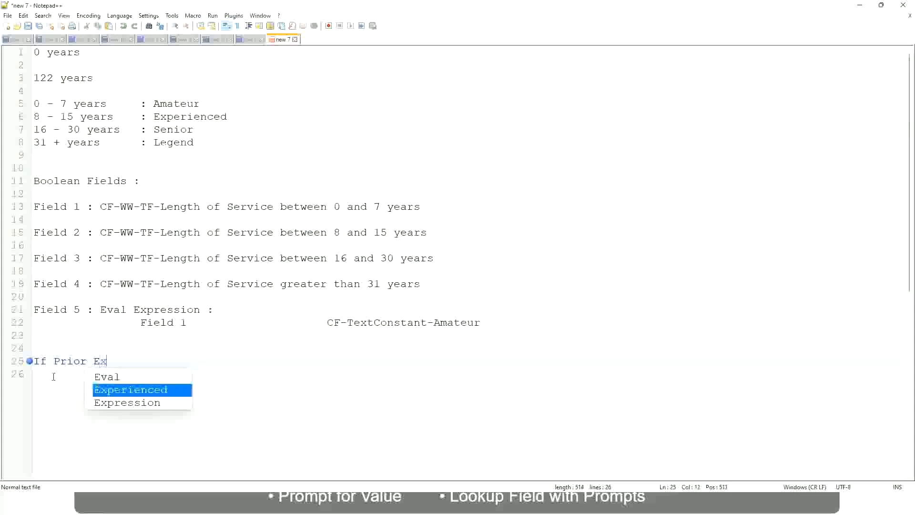
type("perience")
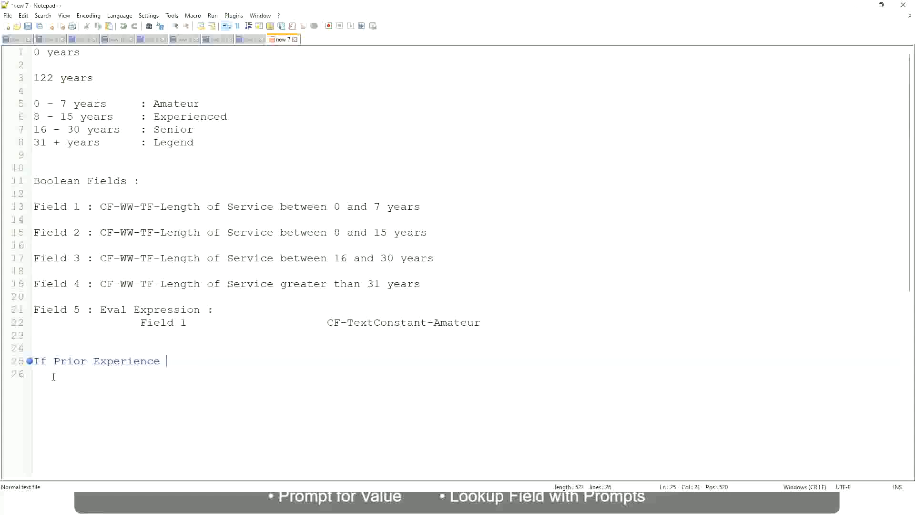
key("BackSpace")
key("BackSpace")
key("BackSpace")
key("BackSpace")
key("BackSpace")
key("BackSpace")
key("BackSpace")
key("BackSpace")
key("BackSpace")
key("BackSpace")
key("BackSpace")
key("BackSpace")
key("BackSpace")
key("BackSpace")
key("BackSpace")
key("BackSpace")
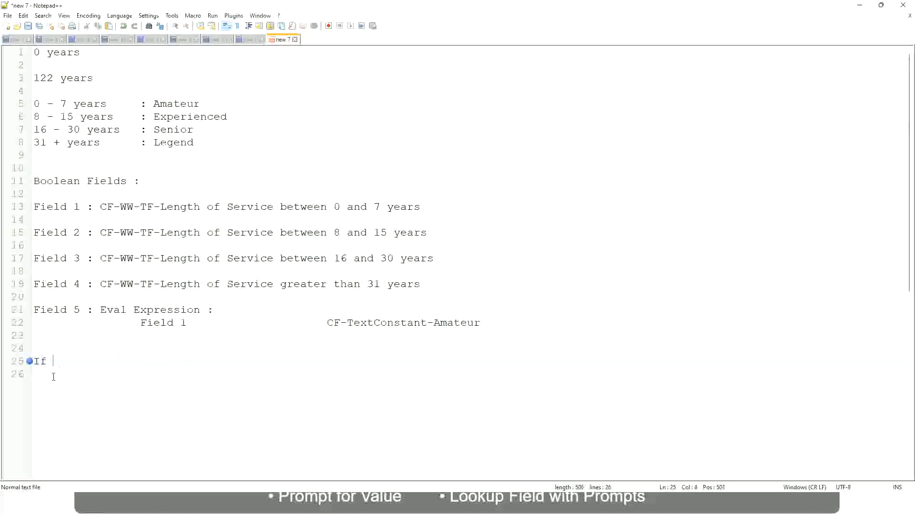
type("Job Profile is ")
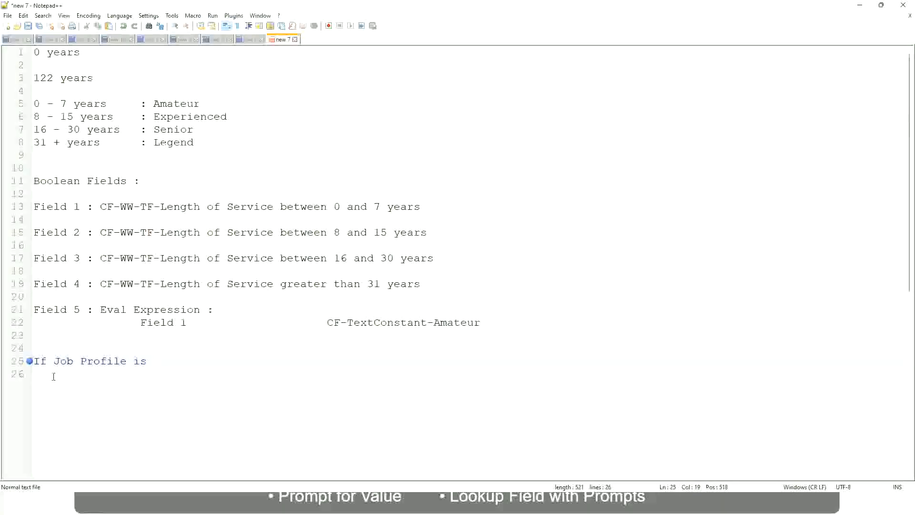
type(": Manager")
key("BackSpace")
key("BackSpace")
key("BackSpace")
key("BackSpace")
key("BackSpace")
key("BackSpace")
key("BackSpace")
key("BackSpace")
key("BackSpace")
key("BackSpace")
key("BackSpace")
key("BackSpace")
key("BackSpace")
key("BackSpace")
key("BackSpace")
key("BackSpace")
key("BackSpace")
key("BackSpace")
key("BackSpace")
key("BackSpace")
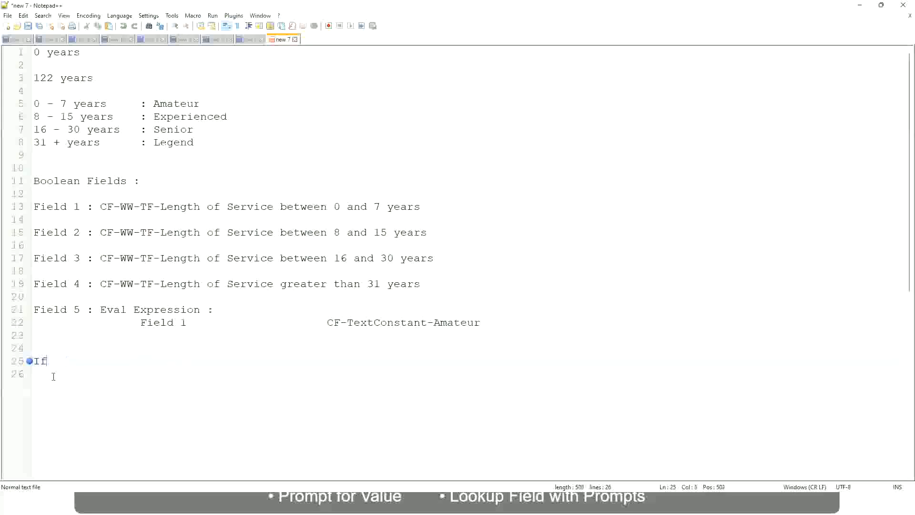
Step: Continue the condition on line 25 as "If Management Level is Manager or Above"
type("Management ")
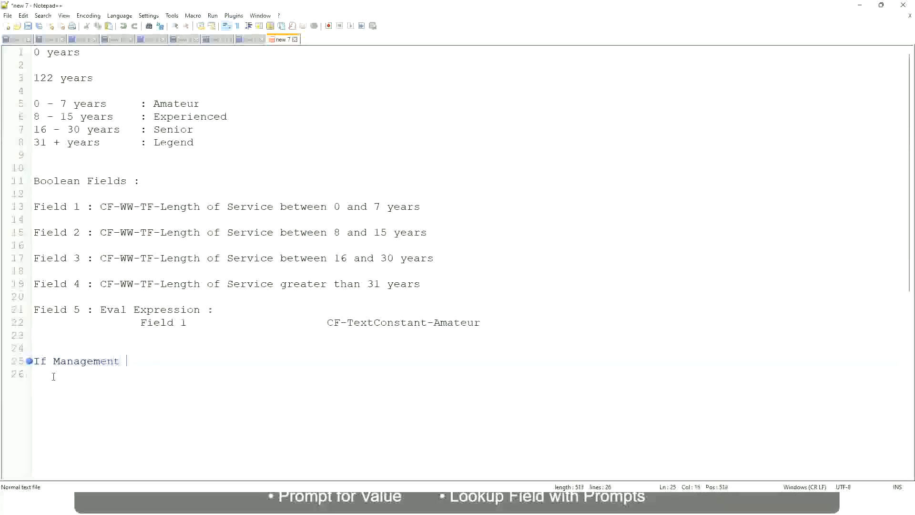
type("Level is Manager or A")
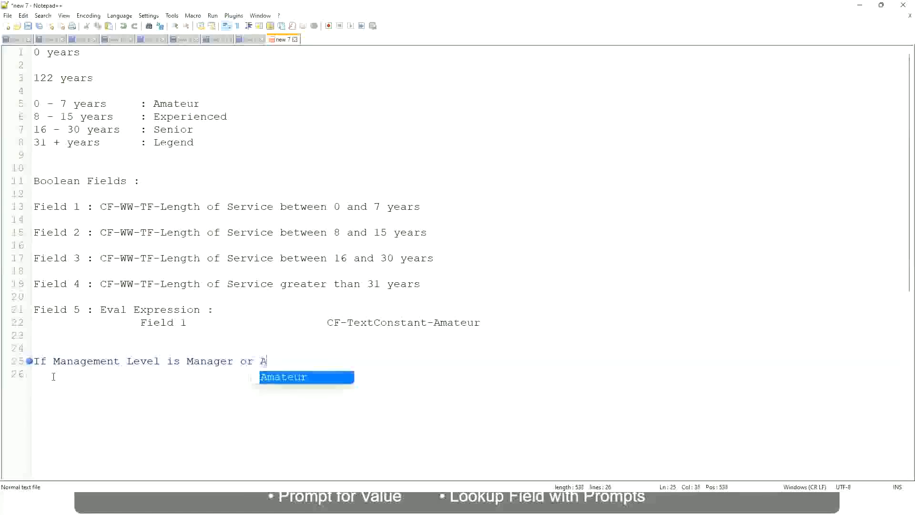
type("bove")
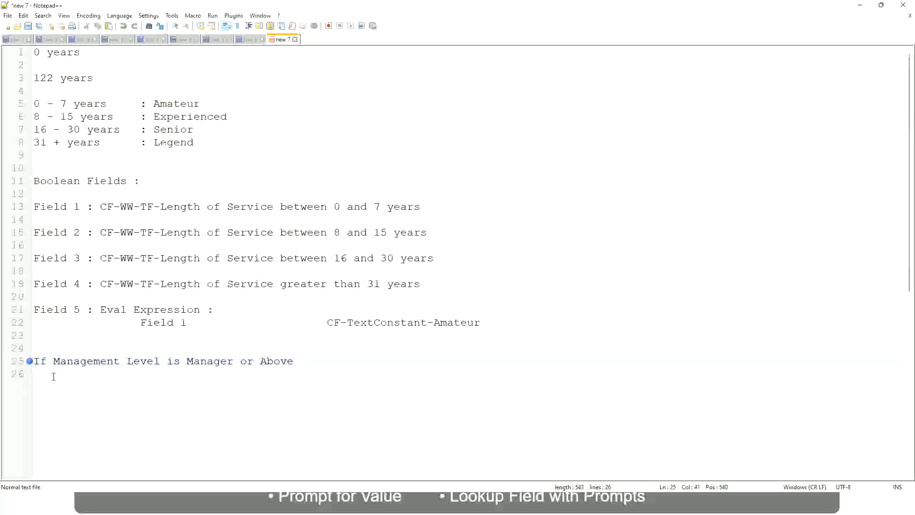
Step: Add the result "Proposed Allowance Plan : Car Allowance" on the Manager line, spaced well apart from the condition
key("Tab")
key("Tab")
key("Tab")
key("Tab")
type("Proposed")
type("Allowance ")
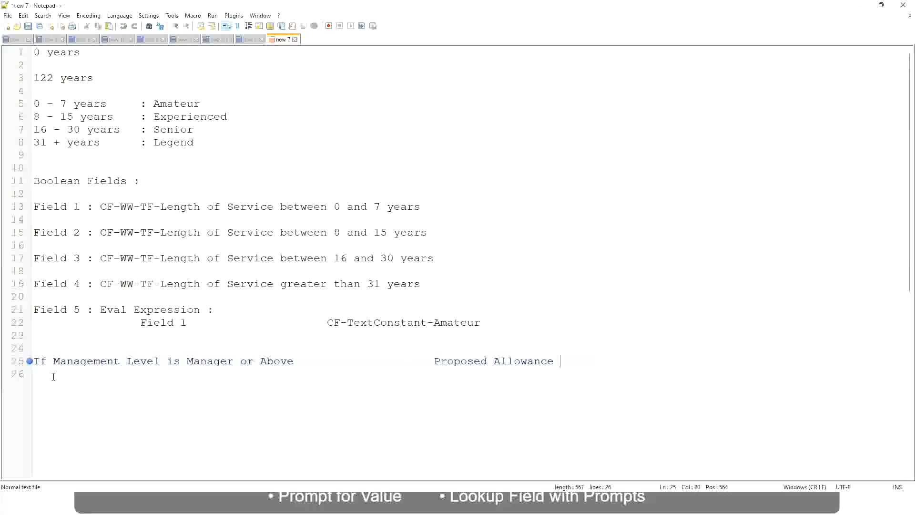
type("Plan")
type(": Car Allowanc")
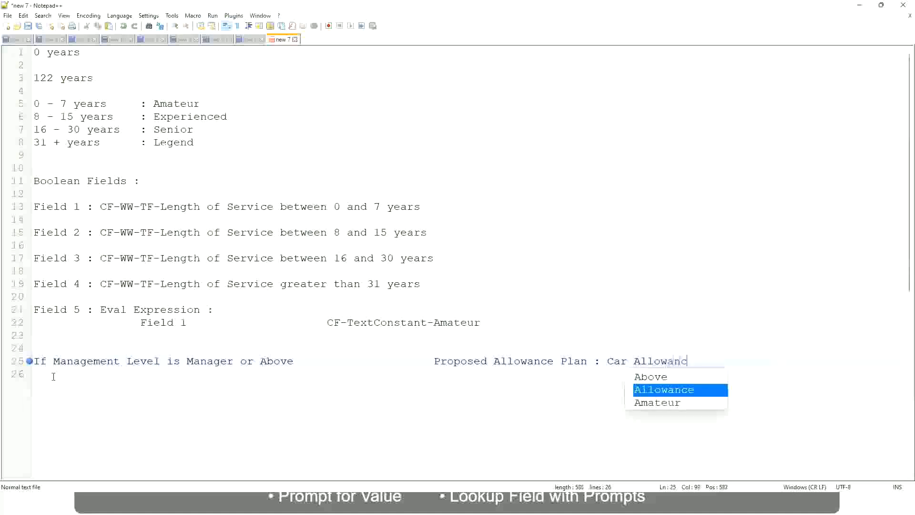
type("e")
Step: Start a second rule line below the Manager rule with "If Management Level is"
key("Return")
type("I")
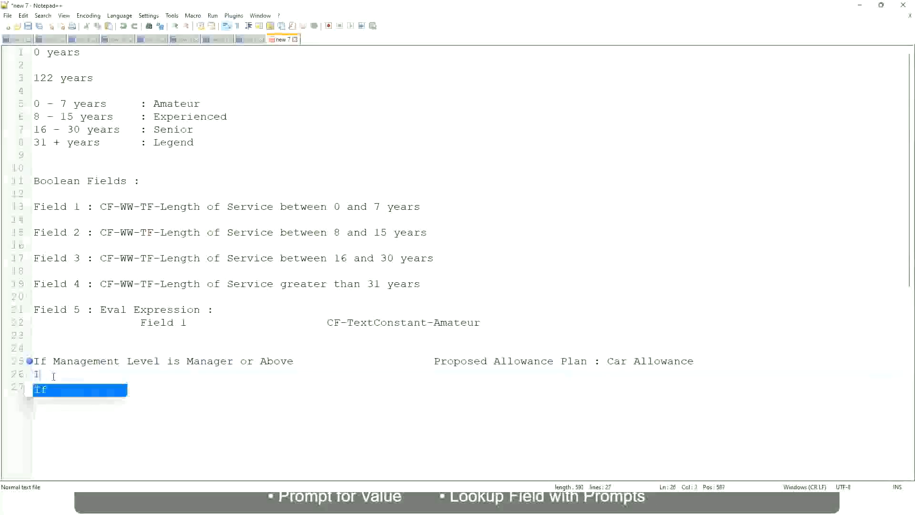
type("f Management Level is")
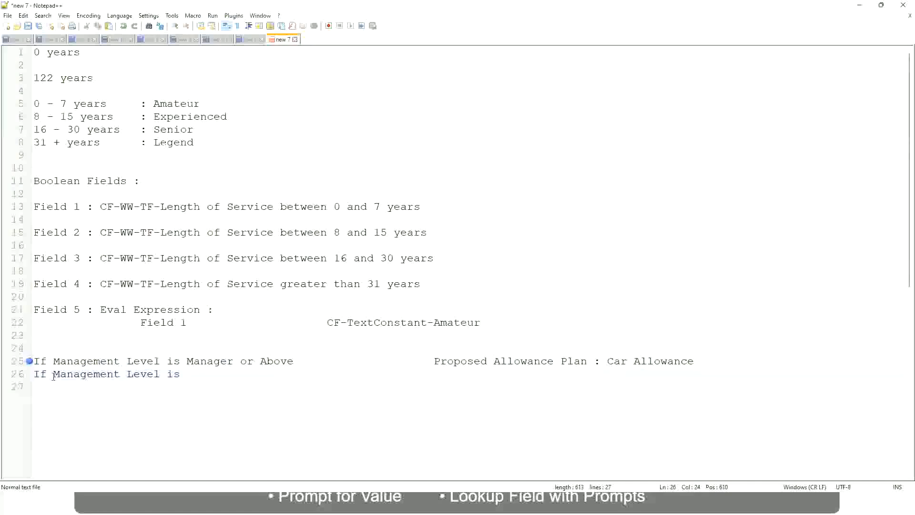
Step: Remove "or Above" from the Manager condition on line 25
key("Up")
key("Right")
key("Right")
key("Right")
key("Right")
key("Right")
key("Right")
key("shift+Right")
key("shift+Right")
key("shift+Right")
key("shift+Right")
key("shift+Right")
key("shift+Right")
key("shift+Right")
key("shift+Right")
key("shift+Right")
key("Delete")
Step: Complete the second rule with "Director" and the result "Executive Allowance", aligned under the first rule's result
key("Down")
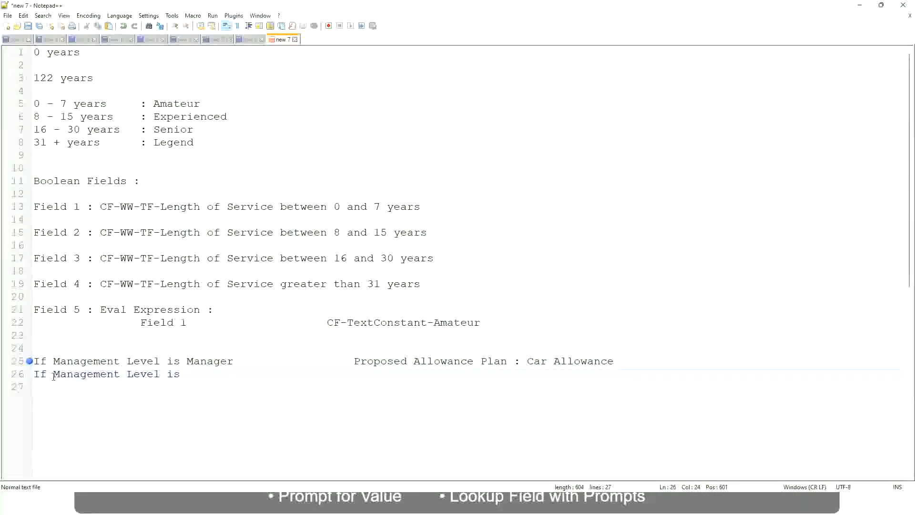
type("Director")
key("Tab")
key("Tab")
key("Tab")
key("Tab")
key("Tab")
type("Exec")
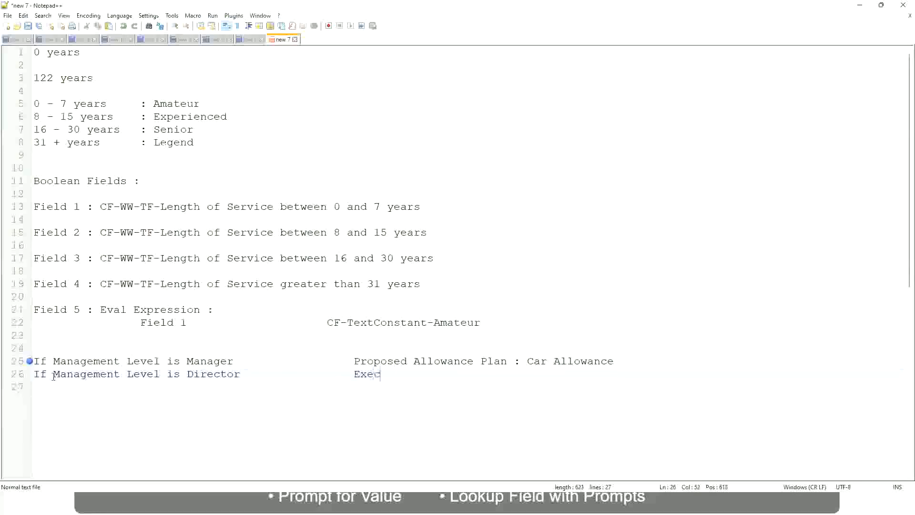
type("utive Allowance")
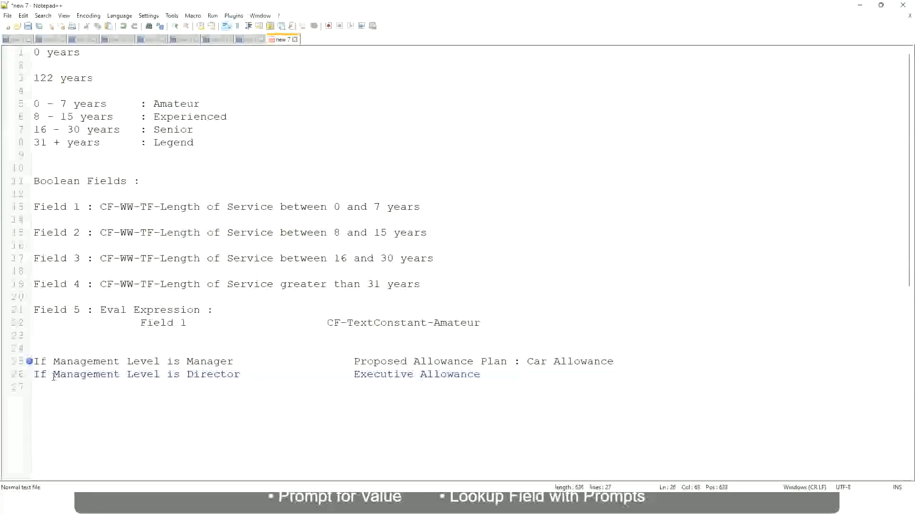
Step: Start a third rule line below the Director rule with "If Management Level"
key("Return")
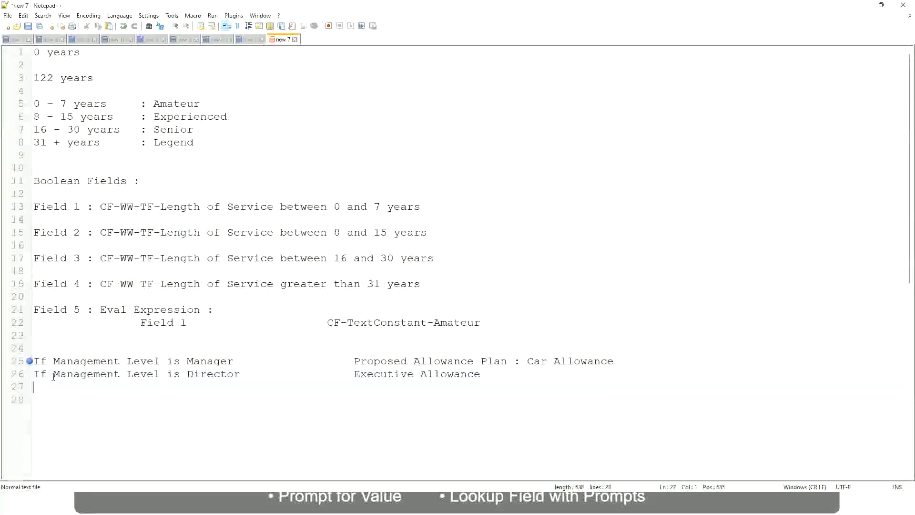
type("If")
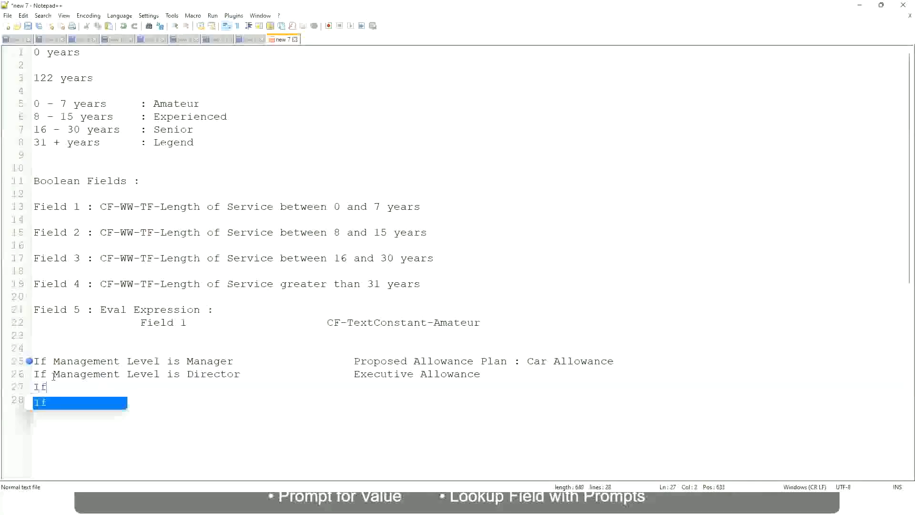
type(" Management is")
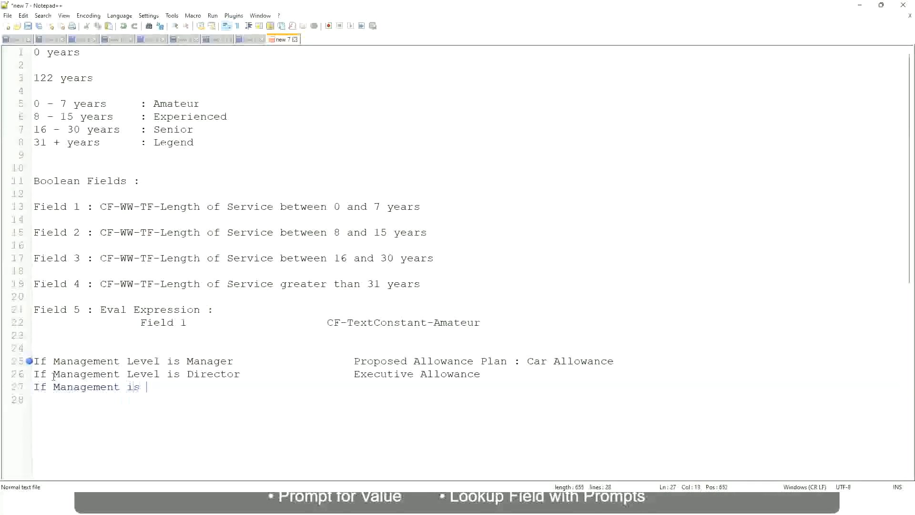
key("BackSpace")
key("BackSpace")
key("BackSpace")
type("le")
key("BackSpace")
key("BackSpace")
type("Le")
key("Down")
key("Down")
key("Return")
Step: Complete the third rule with "is CEO" and the result "CEO Allowance", aligned under the other results
type("is CEO")
key("Tab")
type("CEO Allowance")
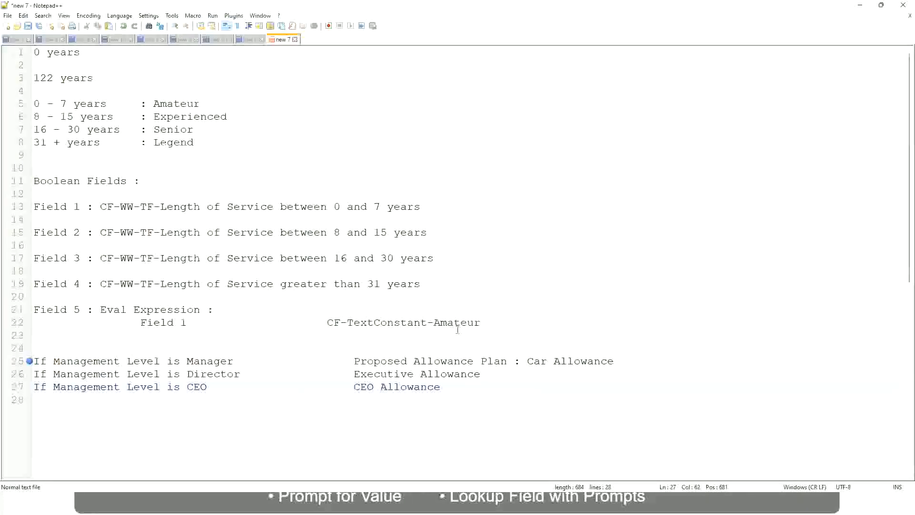
left_click(527, 361)
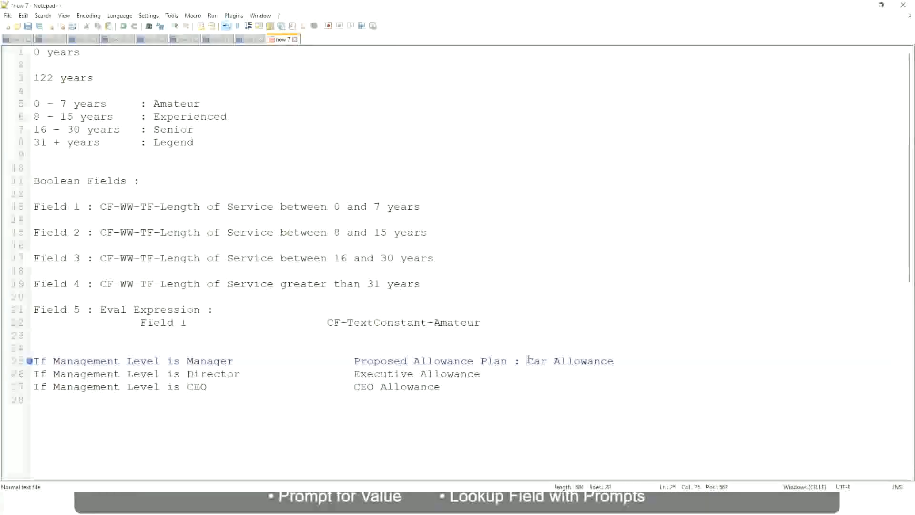
left_click_drag(528, 360, 615, 361)
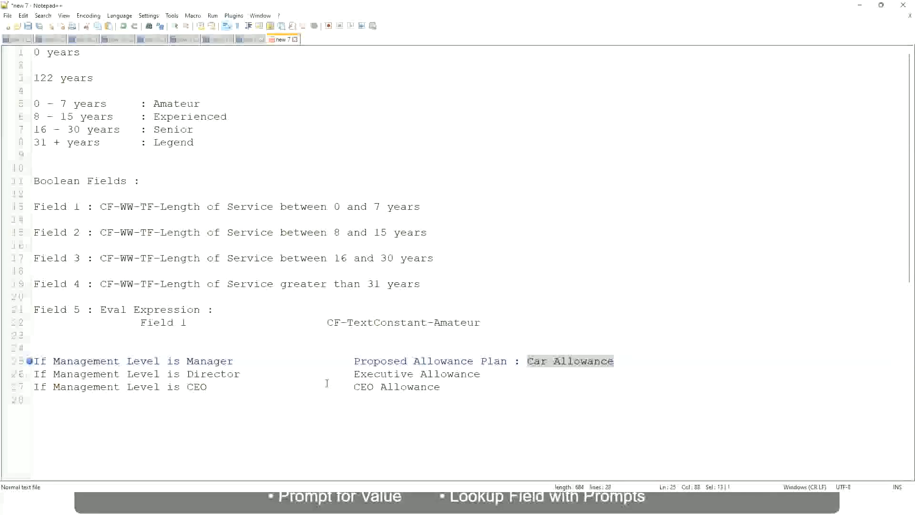
left_click(428, 361)
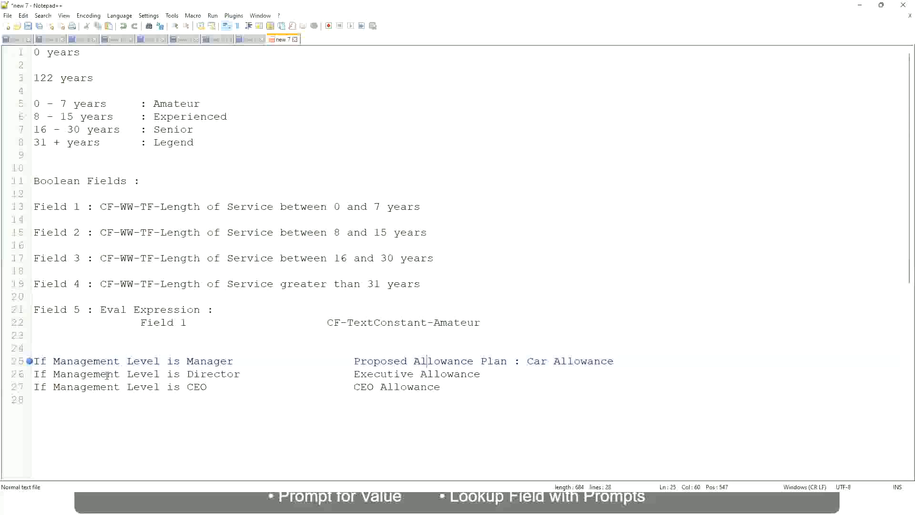
left_click(187, 361)
Step: Replace the Manager rule's proposed allowance result with "First Line Manager"
left_click_drag(354, 361, 627, 358)
type("Managers")
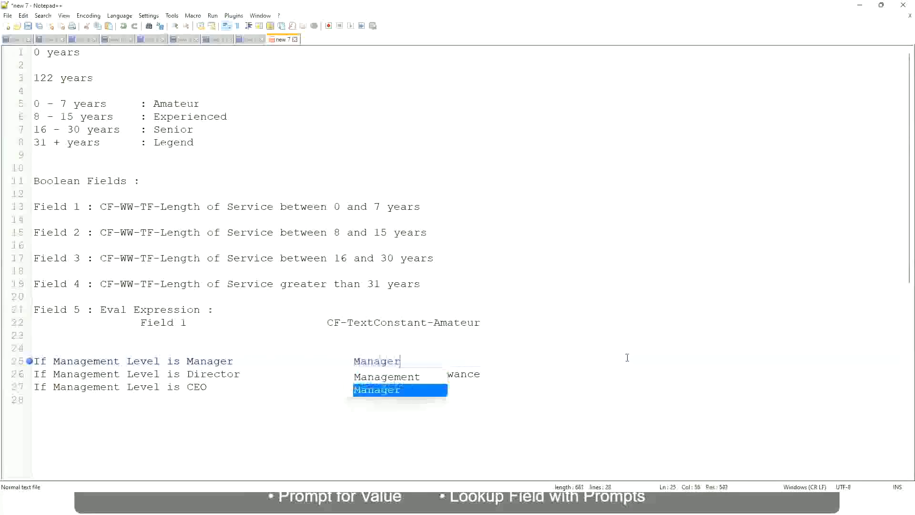
key("BackSpace")
key("BackSpace")
key("BackSpace")
key("BackSpace")
key("BackSpace")
key("BackSpace")
key("BackSpace")
key("BackSpace")
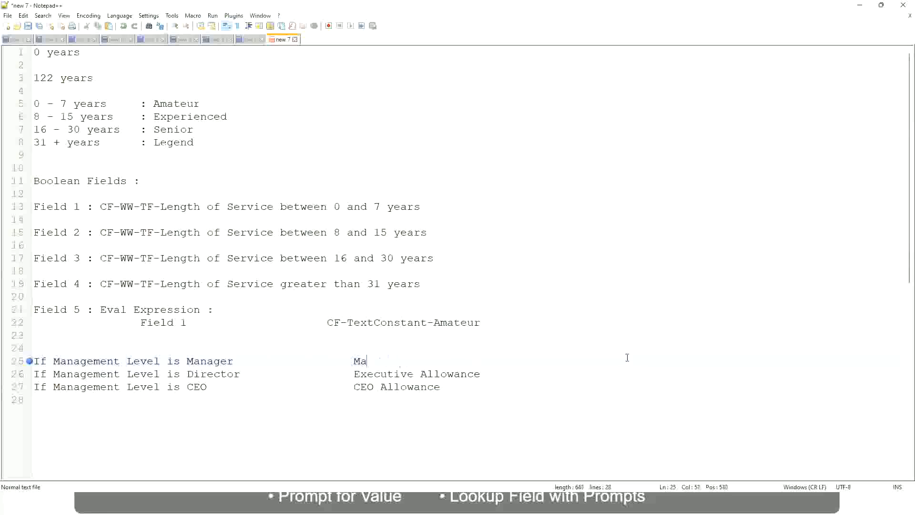
type("Eirst Line Mana")
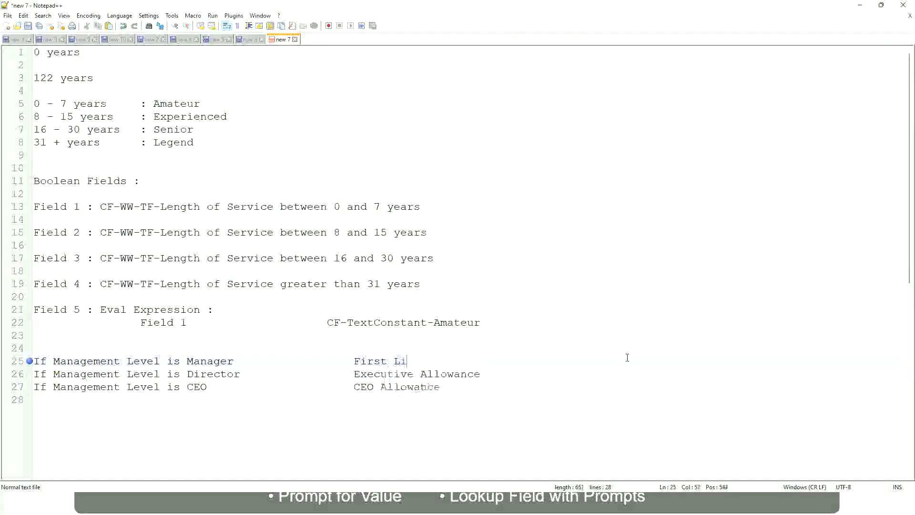
type("ger")
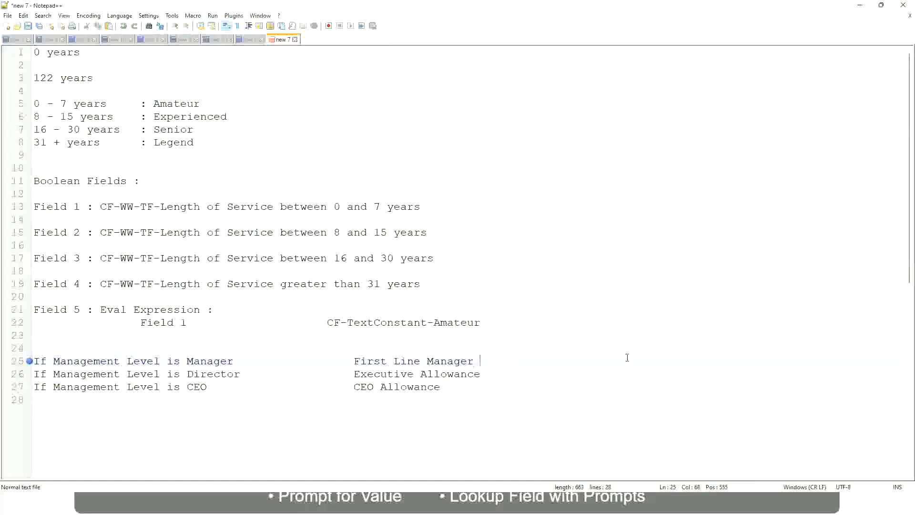
Step: Insert "Name of the" before "First Line Manager" in the Manager rule's result
key("Left")
key("Left")
key("Left")
key("Left")
key("Left")
key("Left")
key("Left")
key("Left")
key("Left")
type("Name of the")
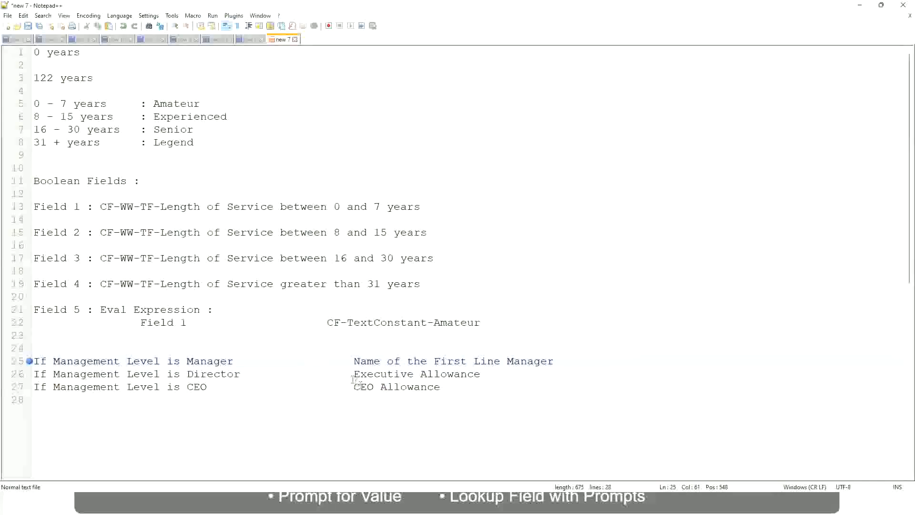
Step: Replace the Director rule's "Executive Allowance" result with "Name of"
left_click_drag(354, 373, 481, 373)
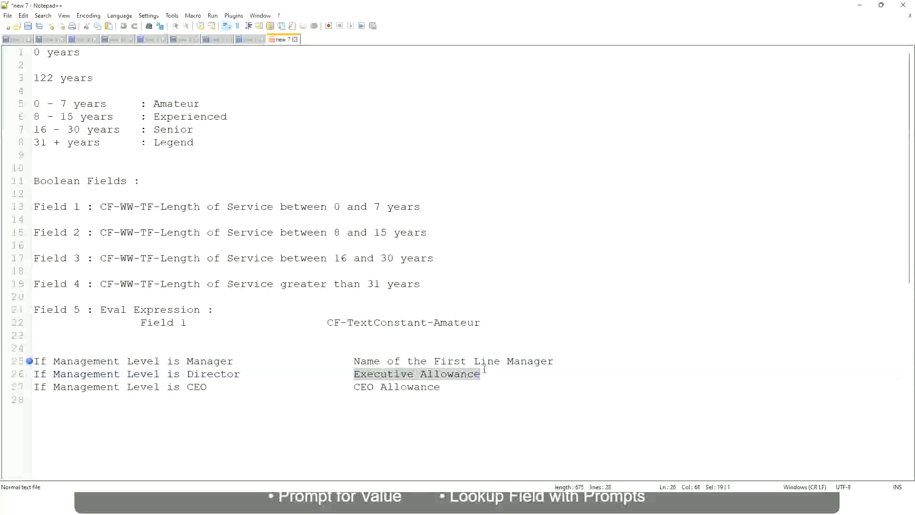
type("Name ")
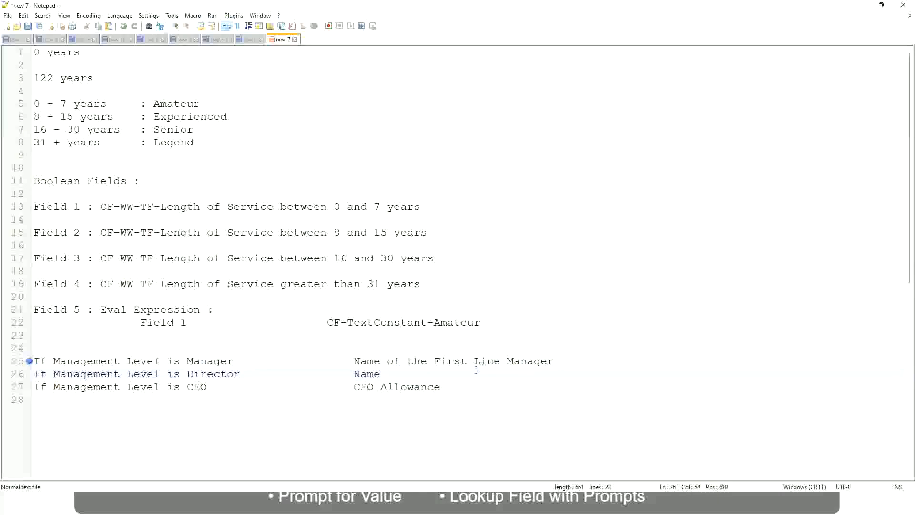
type("of ")
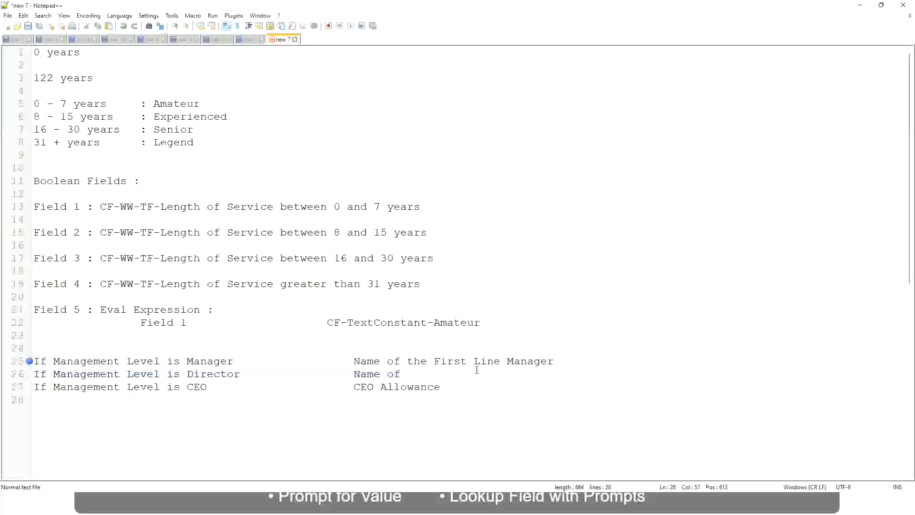
type("Firs")
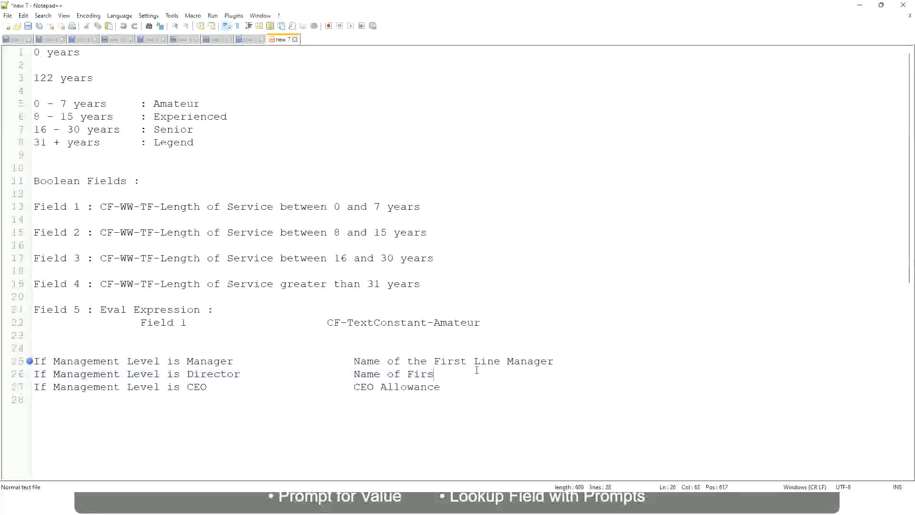
key("BackSpace")
key("BackSpace")
key("BackSpace")
key("BackSpace")
Step: Change "First" to "Second" in the Manager rule's result and complete the Director rule's result as "Name of Manager"
double_click(448, 362)
type("Second")
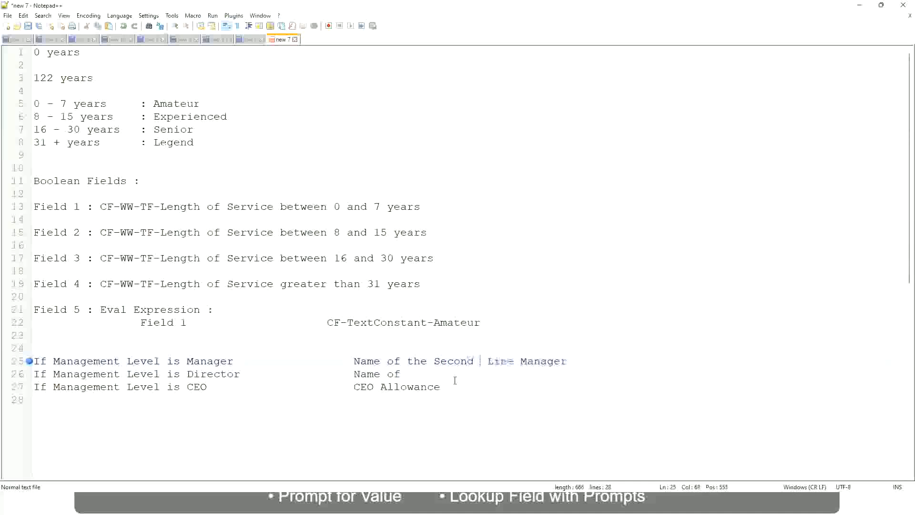
key("BackSpace")
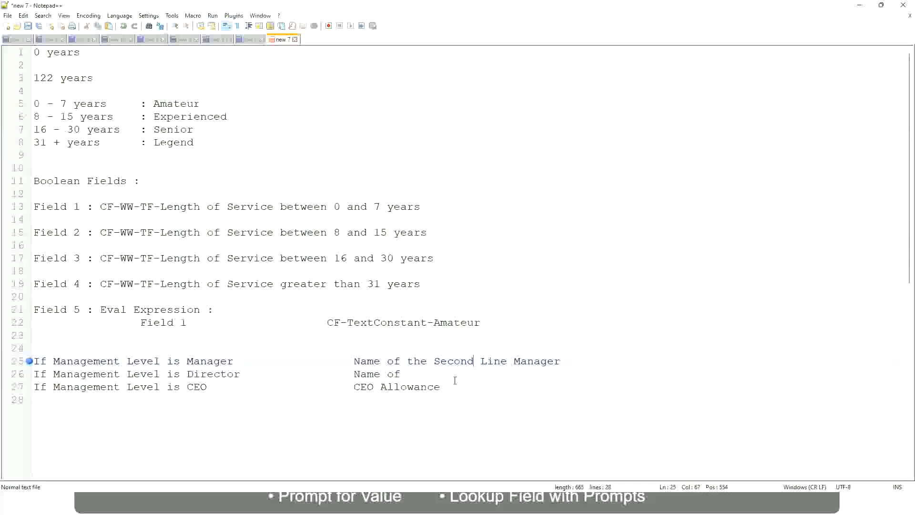
left_click(414, 374)
type("Manager")
Step: Replace the CEO rule's result with "name of CEO/Himself/Herself"
left_click_drag(354, 387, 453, 386)
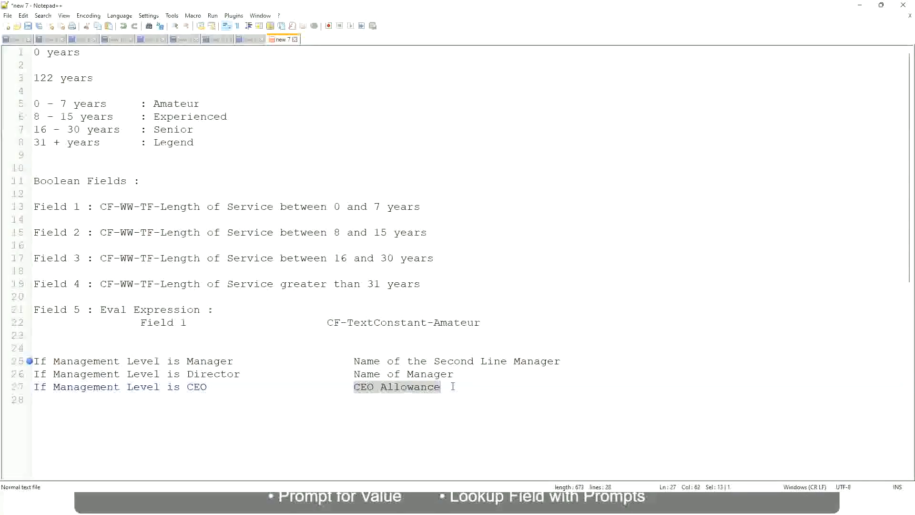
type("name of CEO ")
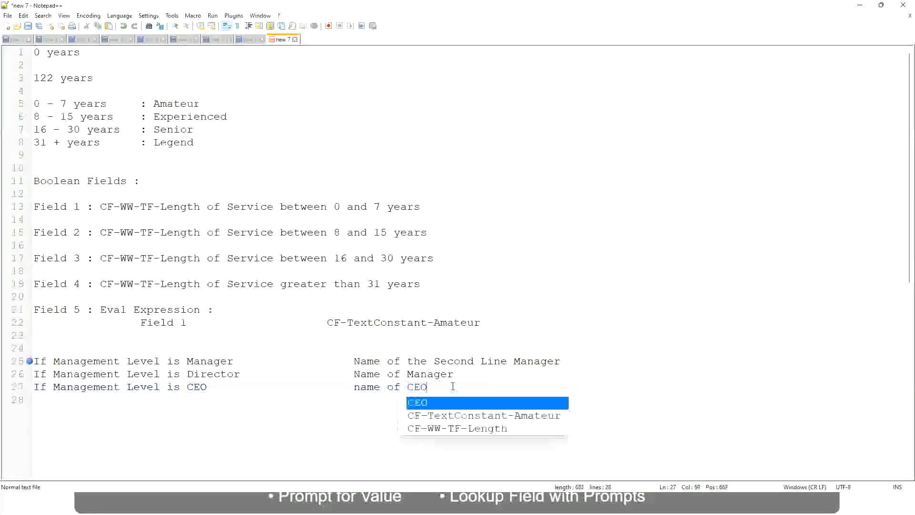
type("/")
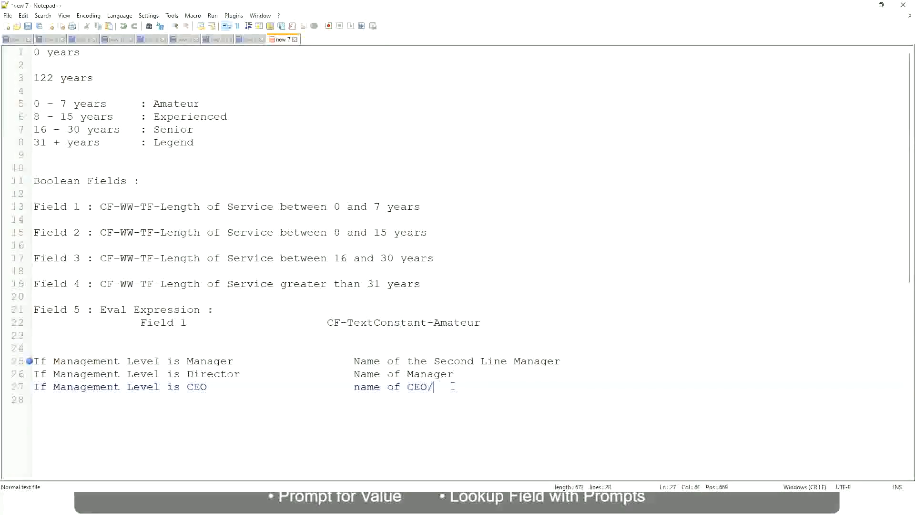
type("Himself/Herself")
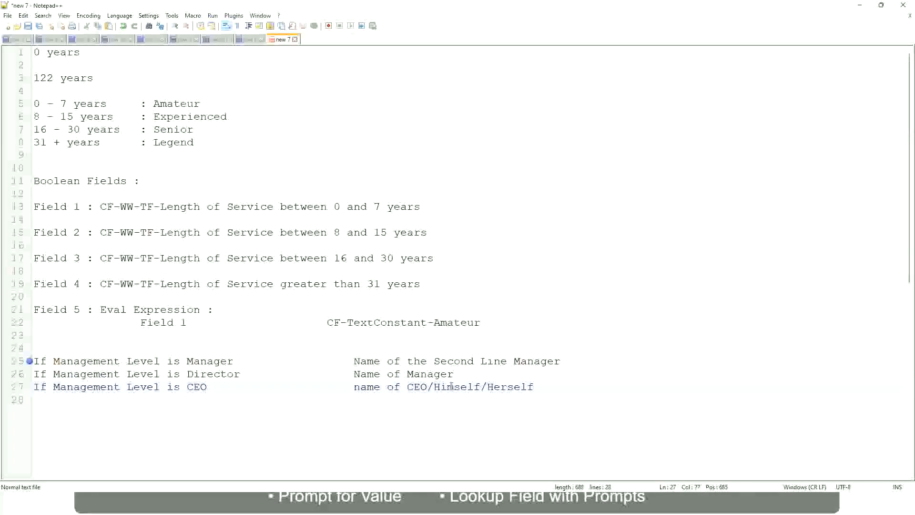
Step: Remove the bookmark from the Manager rule on line 25
left_click(326, 387)
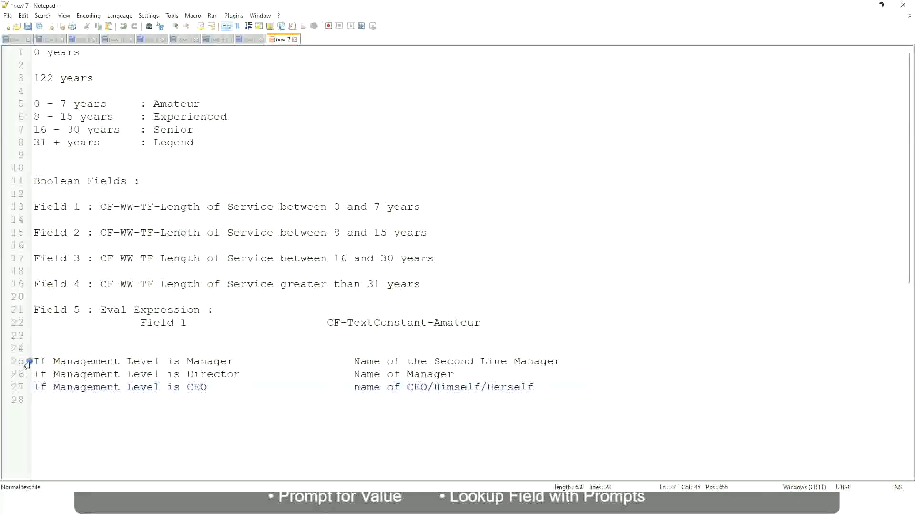
left_click(100, 361)
left_click(212, 361)
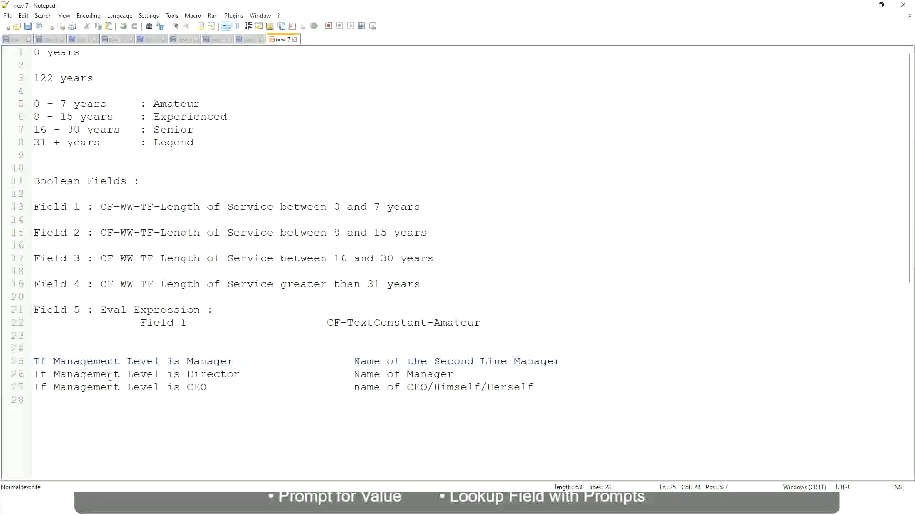
Step: Review the Director and CEO rules with their results, and highlight all three management level rules
left_click(225, 372)
left_click(455, 374)
left_click(205, 374)
left_click(199, 387)
left_click(427, 387)
left_click(539, 386)
left_click_drag(555, 386, 28, 363)
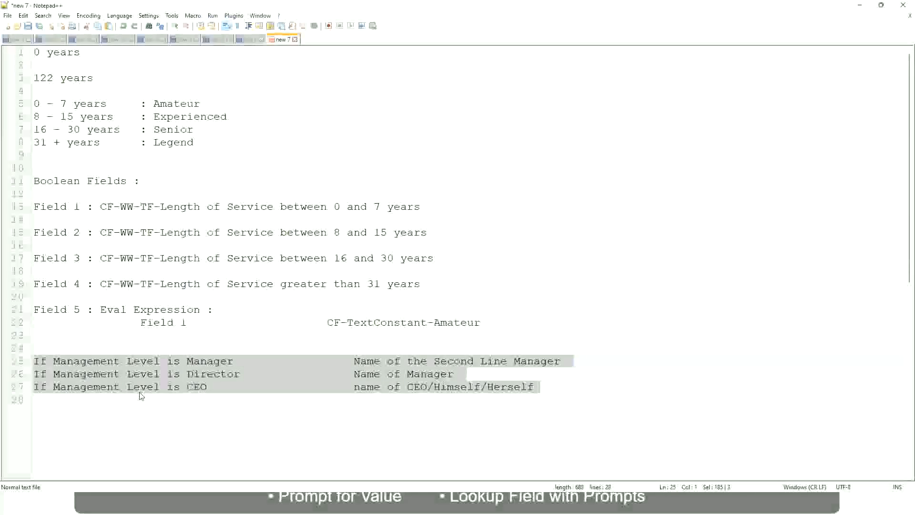
Step: Examine the Manager rule's result on line 25, highlighting the Second Line Manager text
left_click(387, 362)
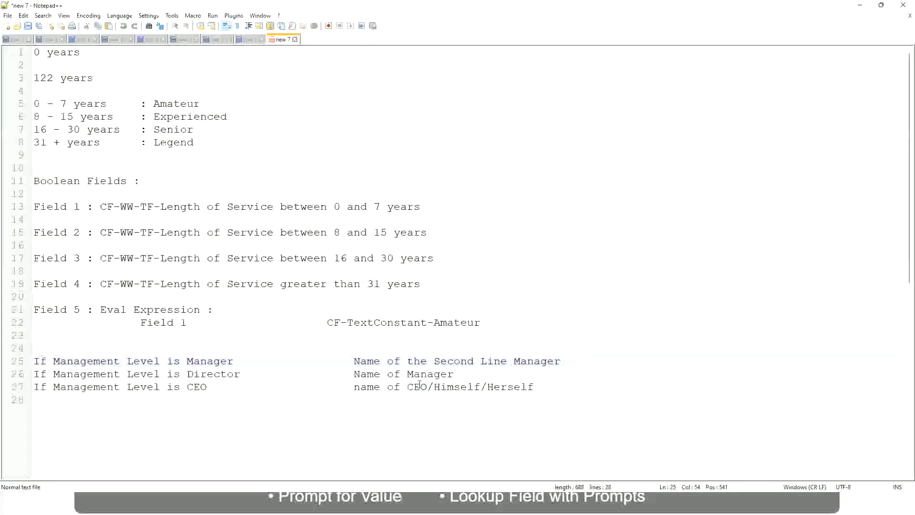
left_click_drag(353, 361, 560, 361)
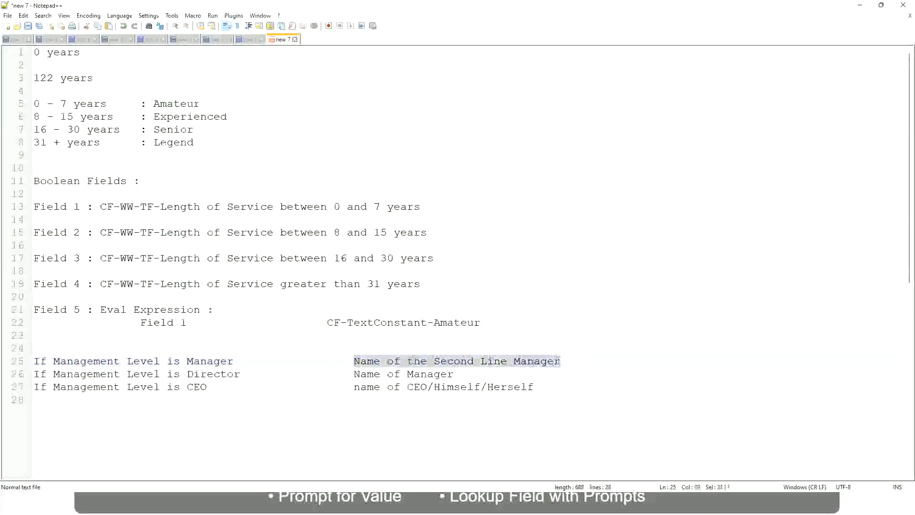
left_click(427, 362)
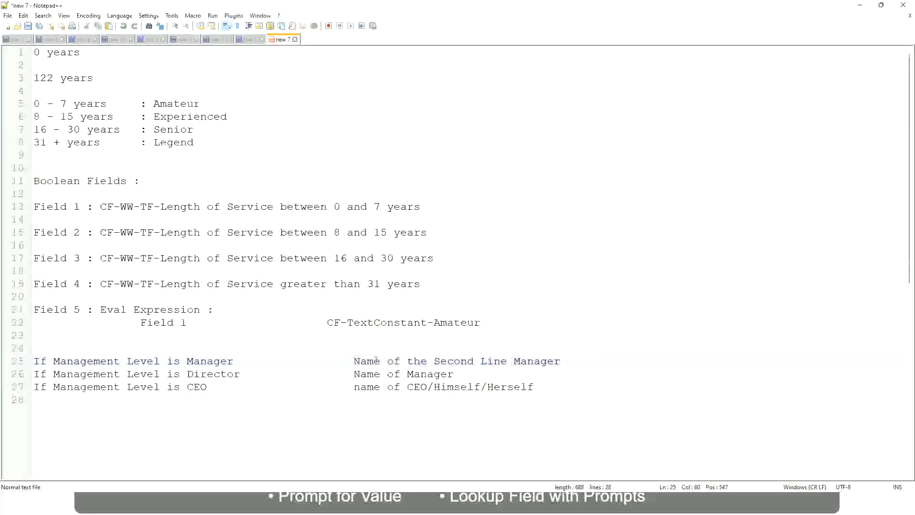
left_click_drag(353, 361, 564, 361)
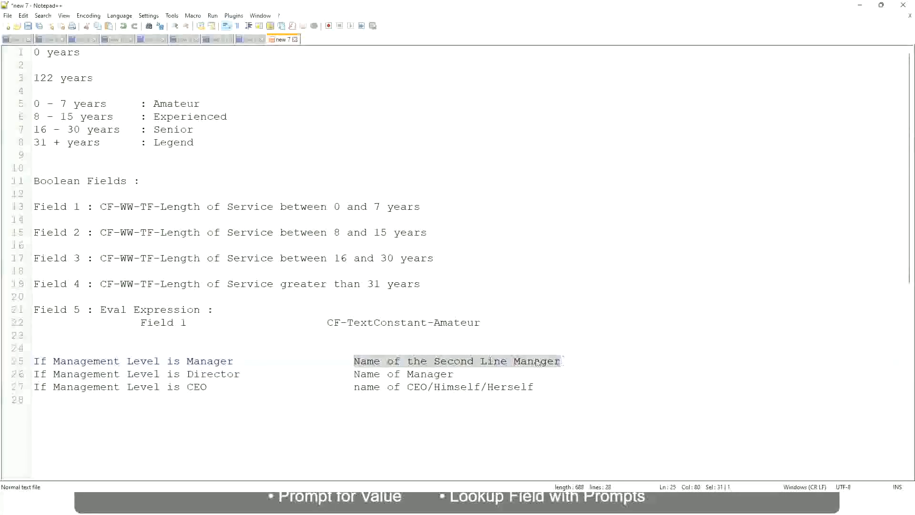
left_click(469, 364)
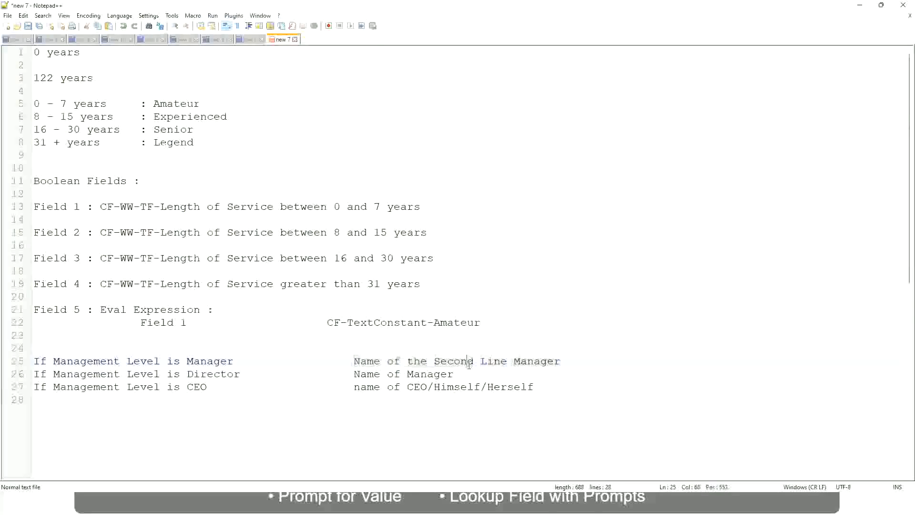
left_click(239, 361)
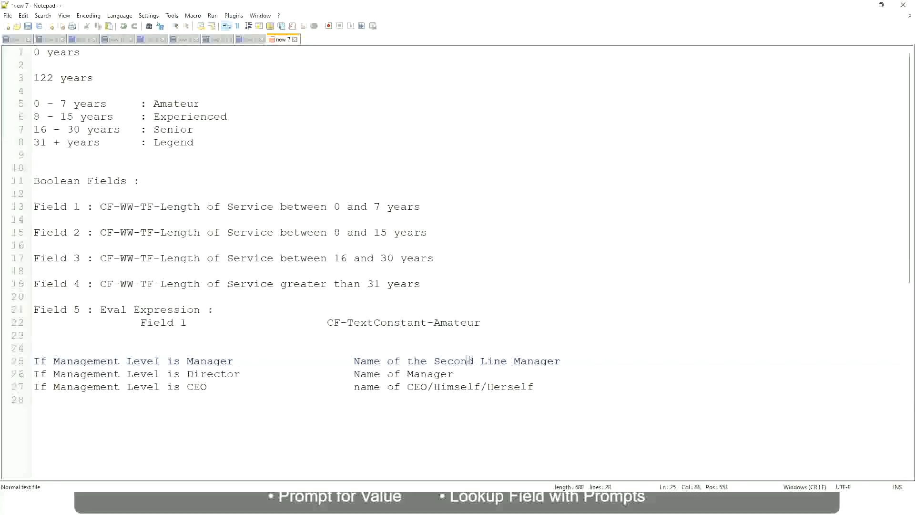
left_click_drag(500, 361, 507, 361)
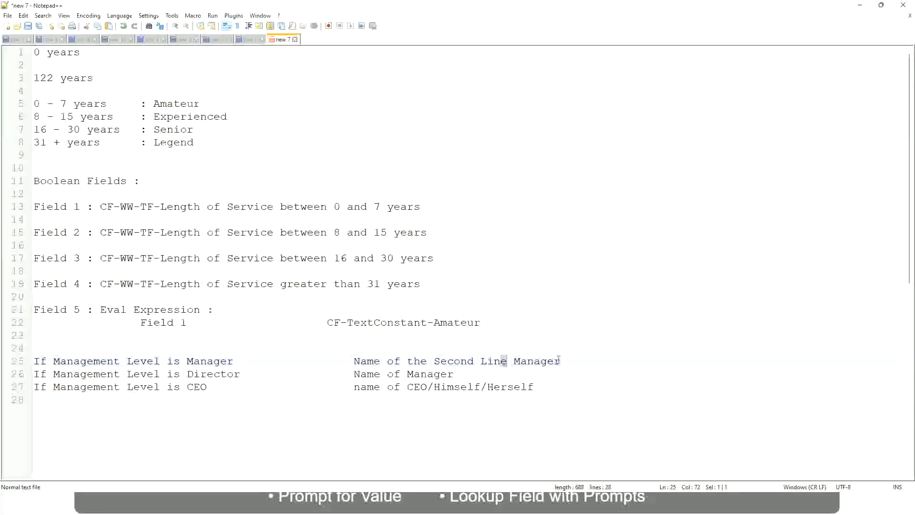
left_click(575, 358)
left_click(541, 360)
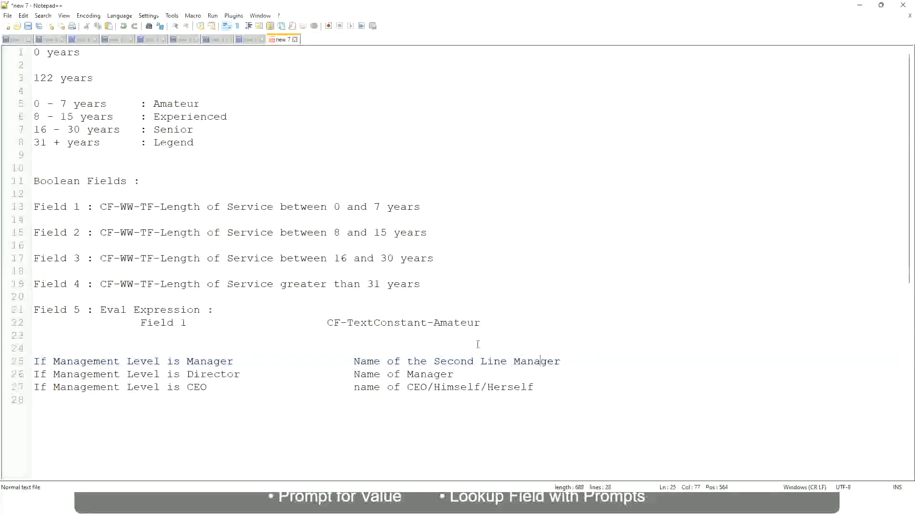
Step: Review the service-length labels Amateur, Experienced, Senior and Legend on lines 5 to 8
double_click(174, 104)
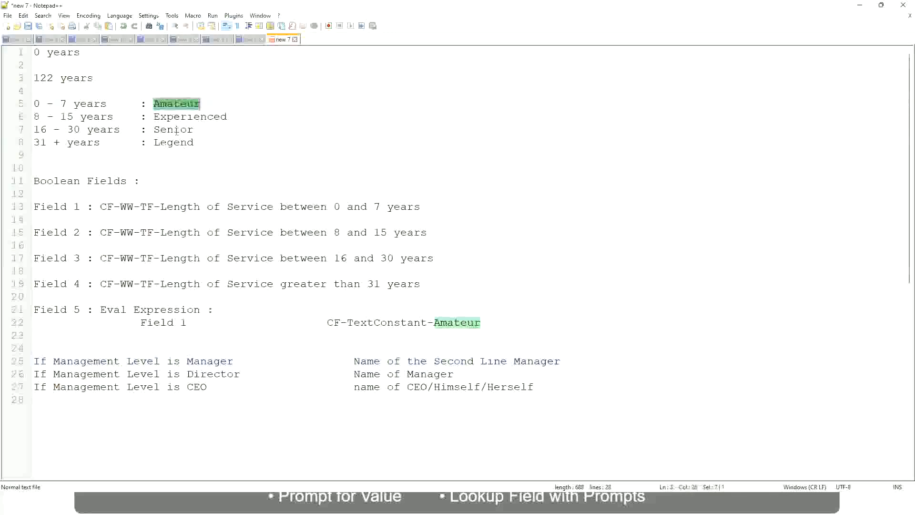
double_click(178, 117)
double_click(174, 130)
left_click(174, 142)
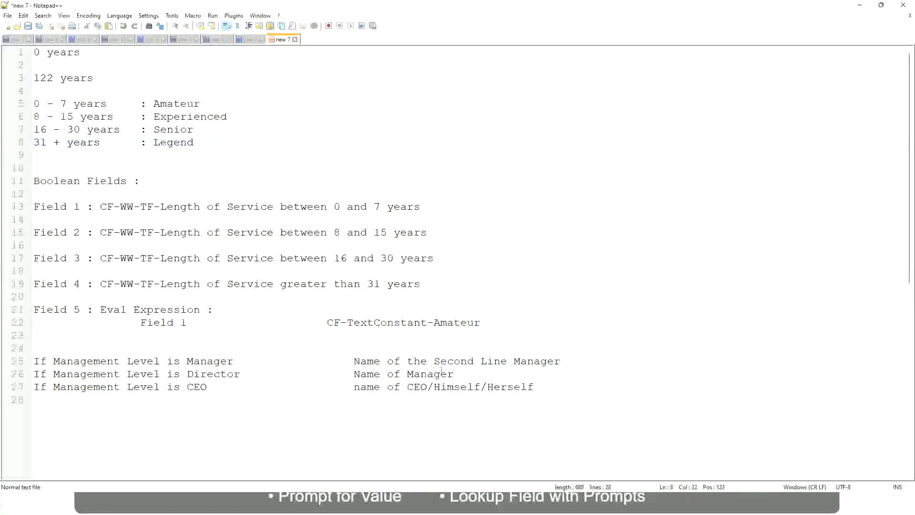
Step: Review the returned manager names for the management level rules on lines 25 to 27
left_click(467, 386)
left_click(440, 361)
left_click(249, 380)
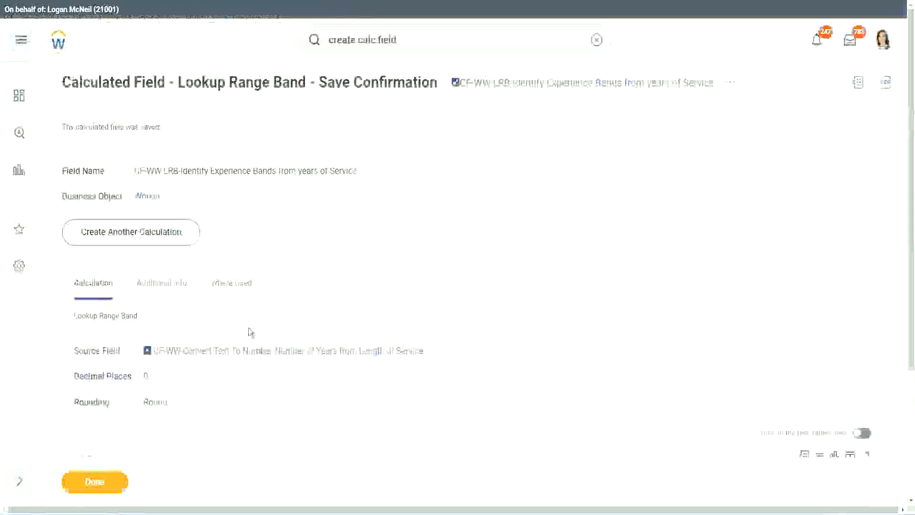
Step: Switch to Workday, review the saved lookup range band, and copy the name CF-WW-LRB-Identify Experience Bands from years of Service
scroll(348, 145, "down", 4)
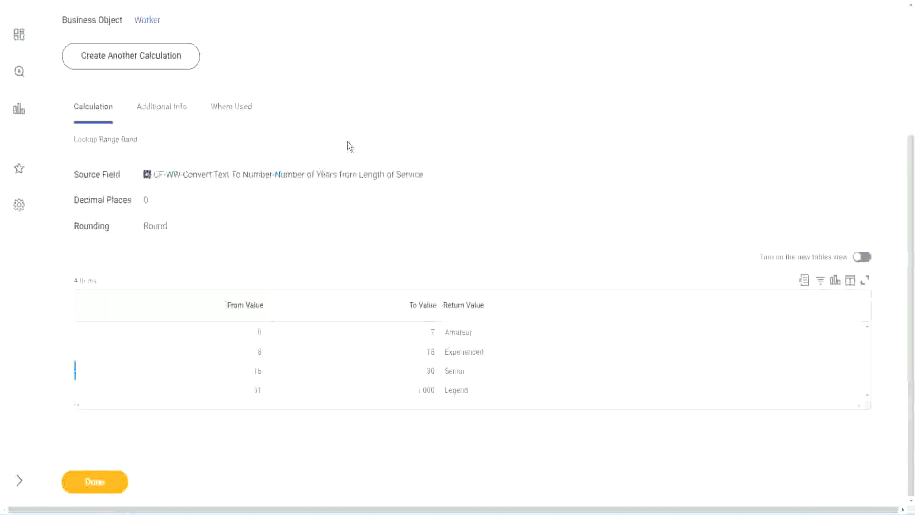
scroll(355, 183, "up", 4)
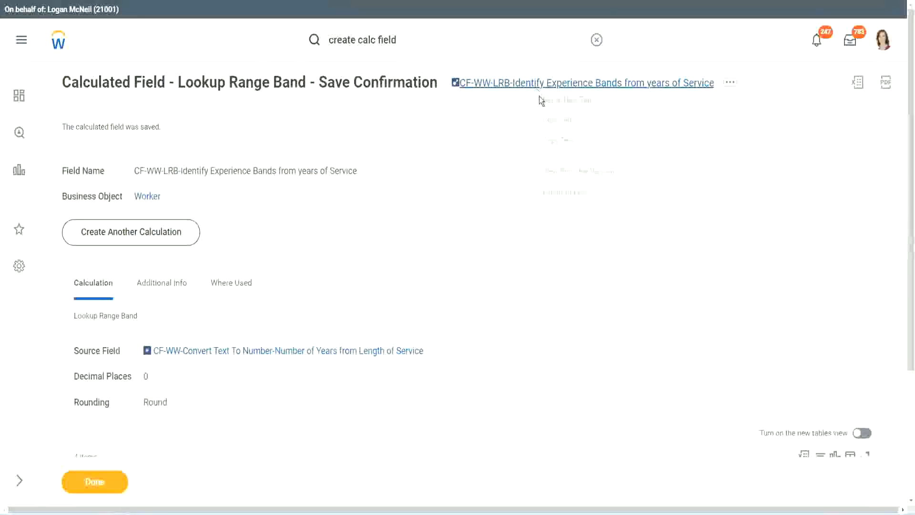
left_click(567, 143)
left_click(89, 486)
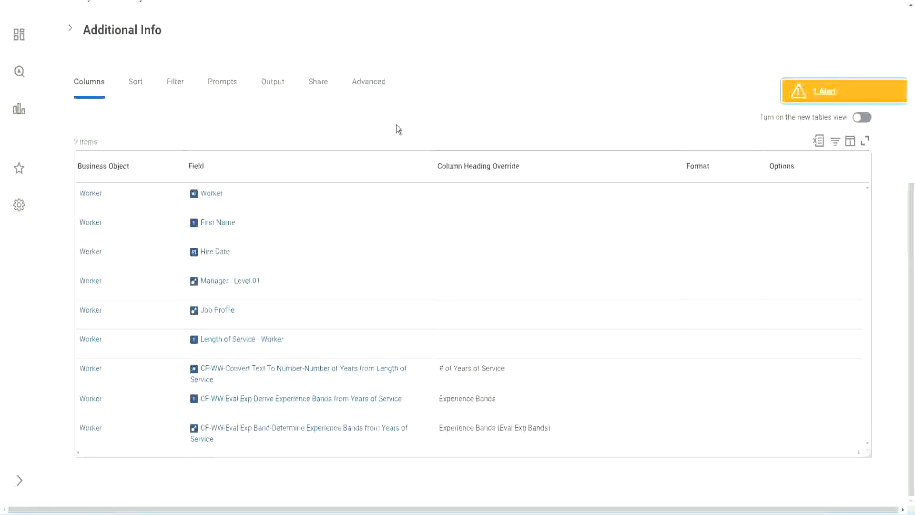
Step: Open the WW Employee Details custom report for editing
scroll(396, 125, "up", 6)
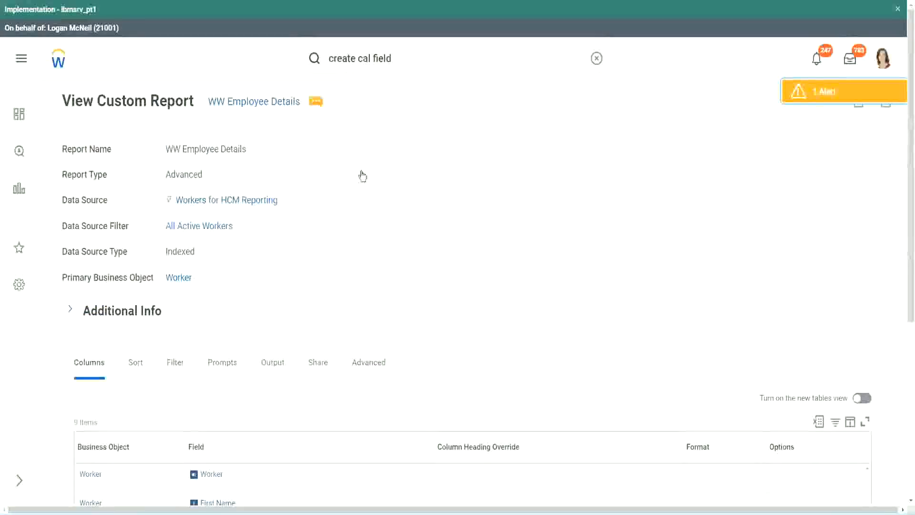
left_click(315, 102)
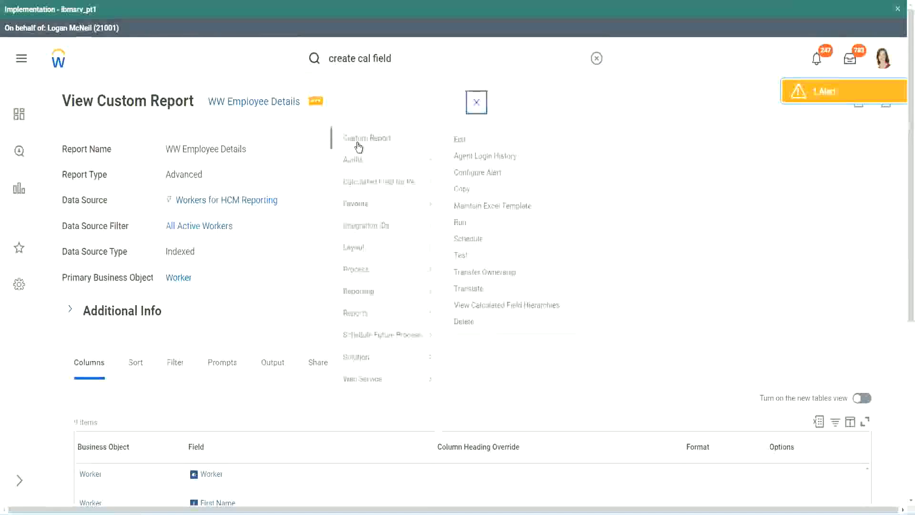
left_click(463, 139)
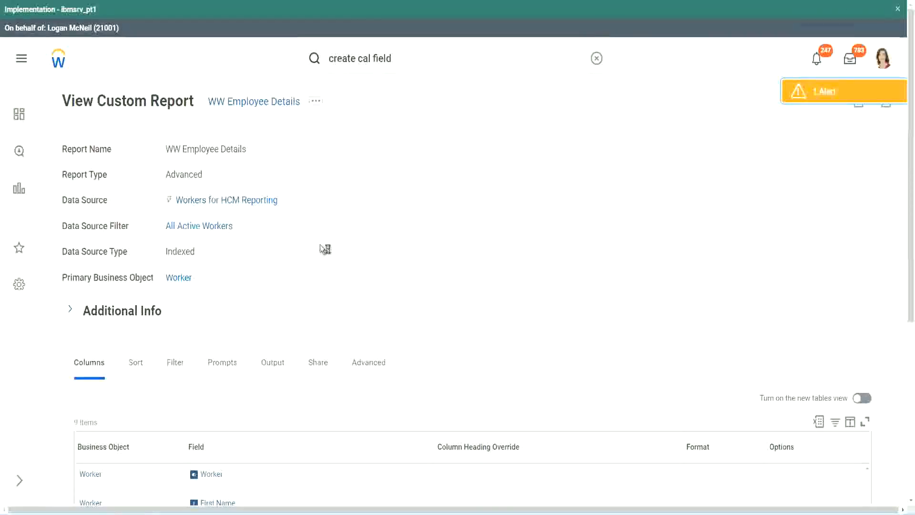
Step: Add a Worker column at the end of the report using the field CF-WW-LRB-Identify Experience Bands from years of Service
scroll(348, 245, "down", 6)
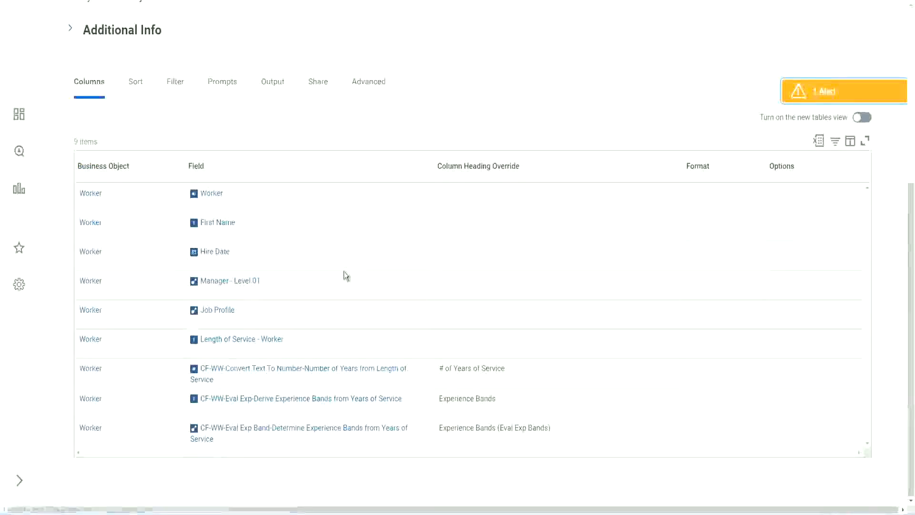
scroll(344, 264, "down", 6)
scroll(344, 267, "down", 3)
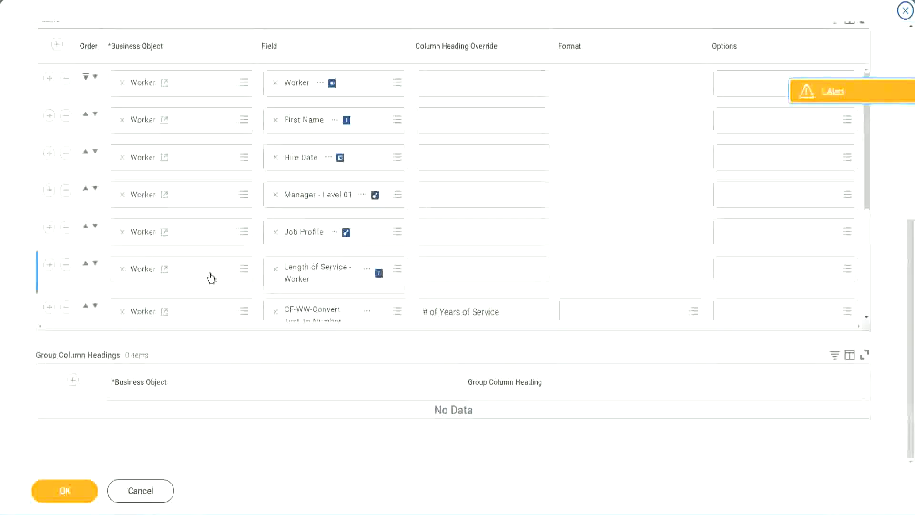
scroll(208, 276, "down", 4)
left_click(50, 258)
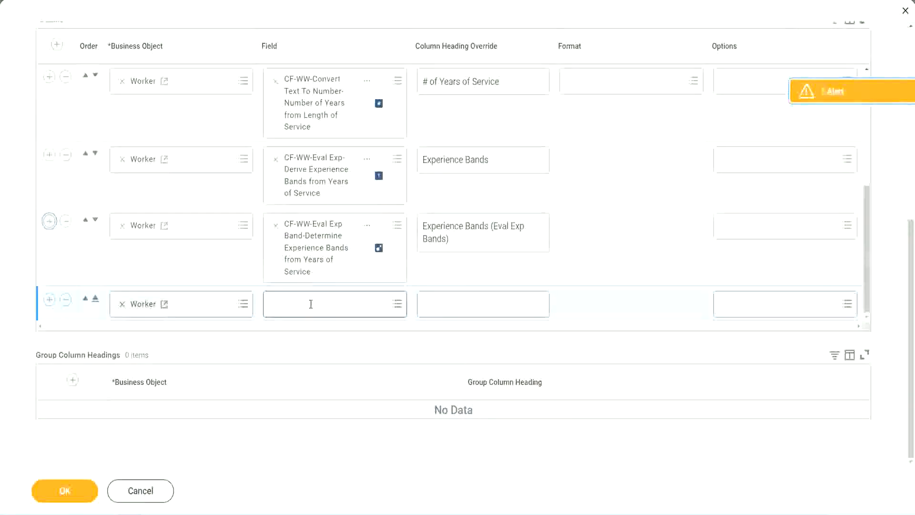
left_click(310, 303)
key("ctrl+v")
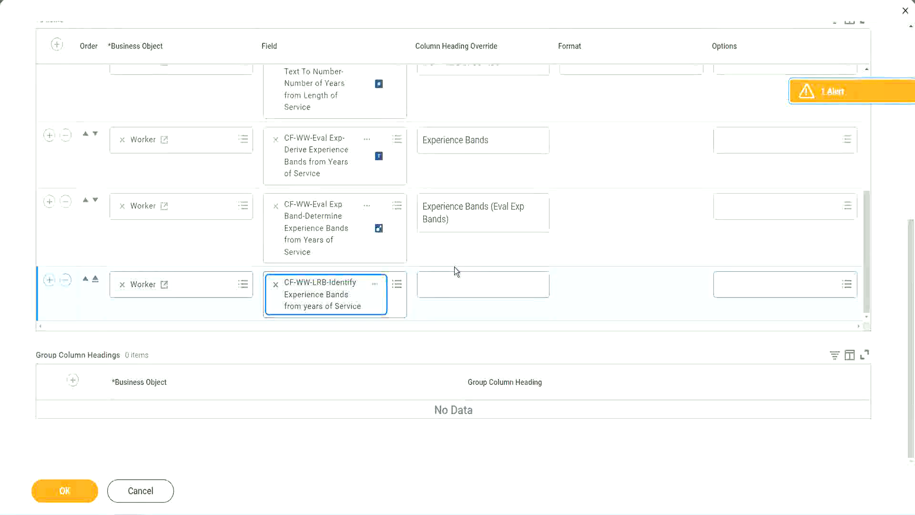
Step: Set the new column's heading override to "Experience Bands (LRB)"
left_click(457, 279)
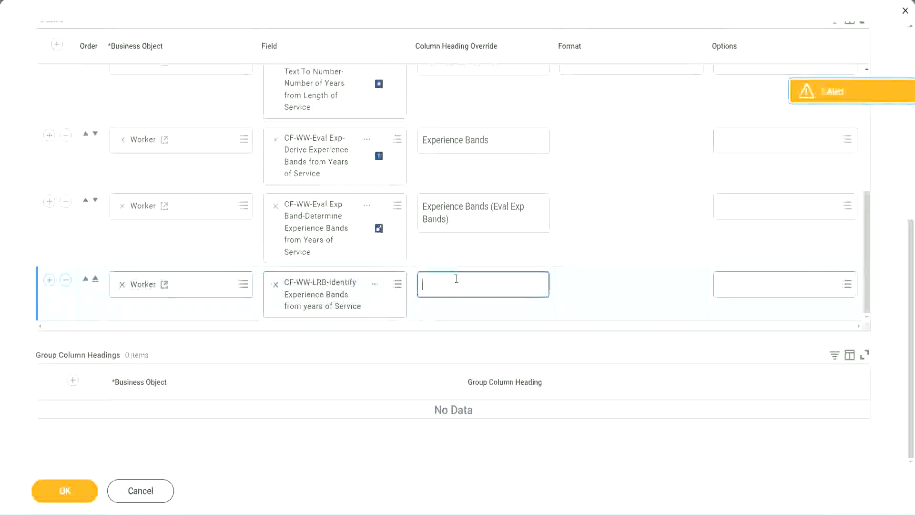
type("Ex")
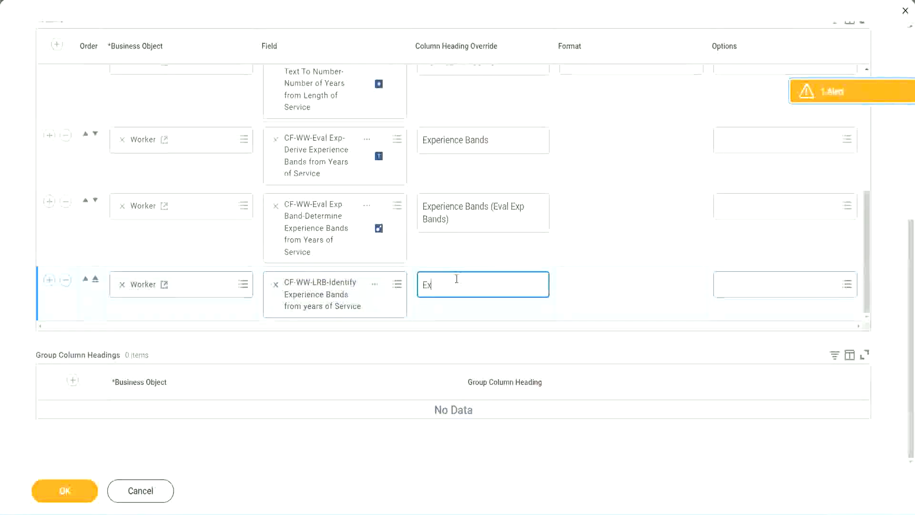
type("pernerice")
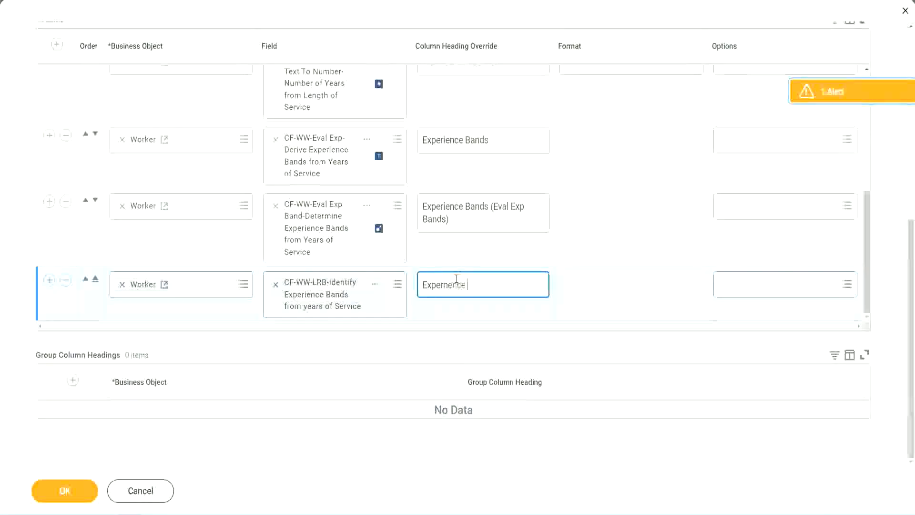
key("BackSpace")
key("BackSpace")
key("BackSpace")
key("BackSpace")
key("BackSpace")
key("BackSpace")
type("ience Bands")
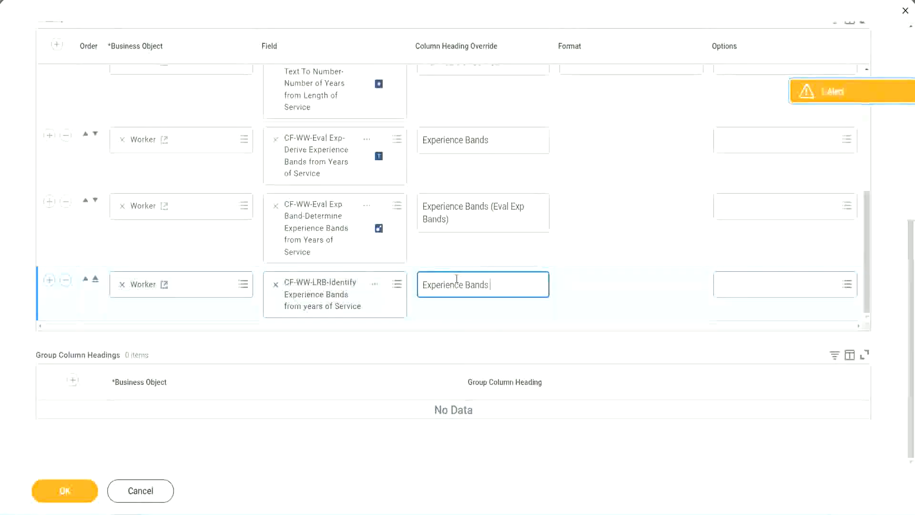
type(" (LRB)")
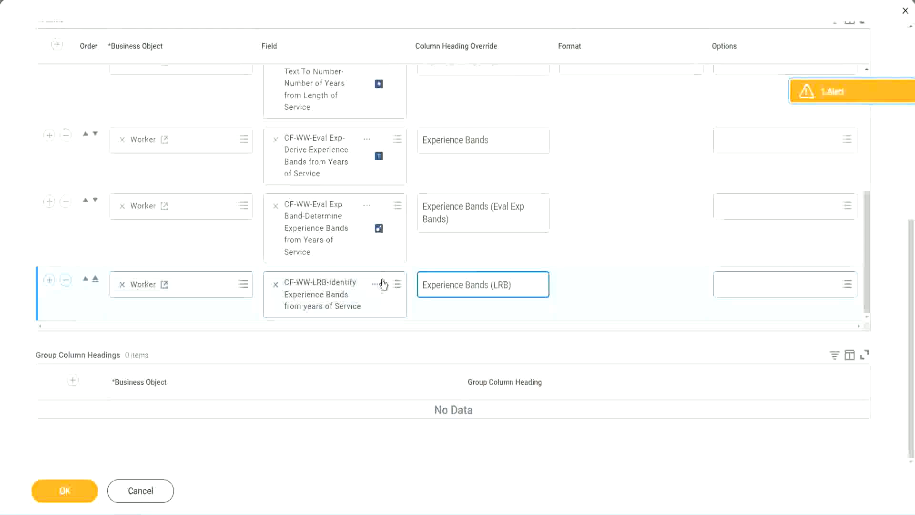
Step: Save the report definition and run WW Employee Details with the worker type prompts left blank
left_click(81, 500)
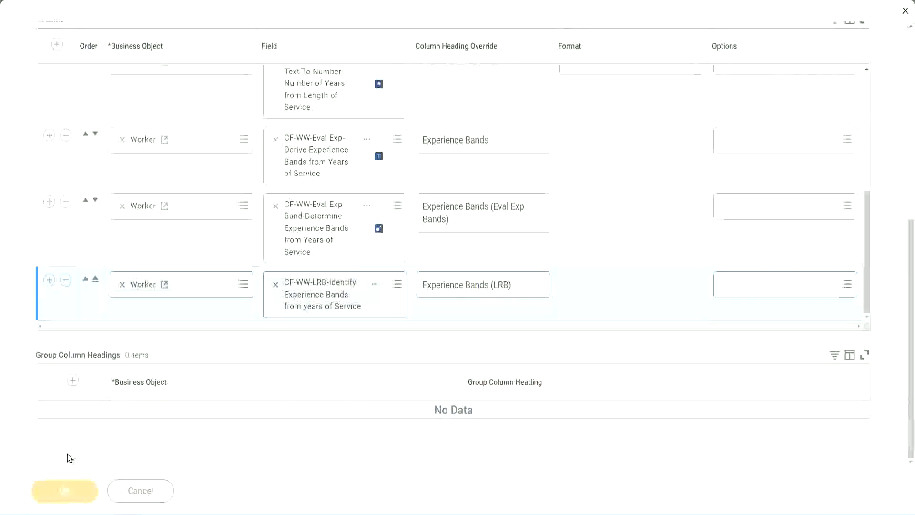
left_click(72, 481)
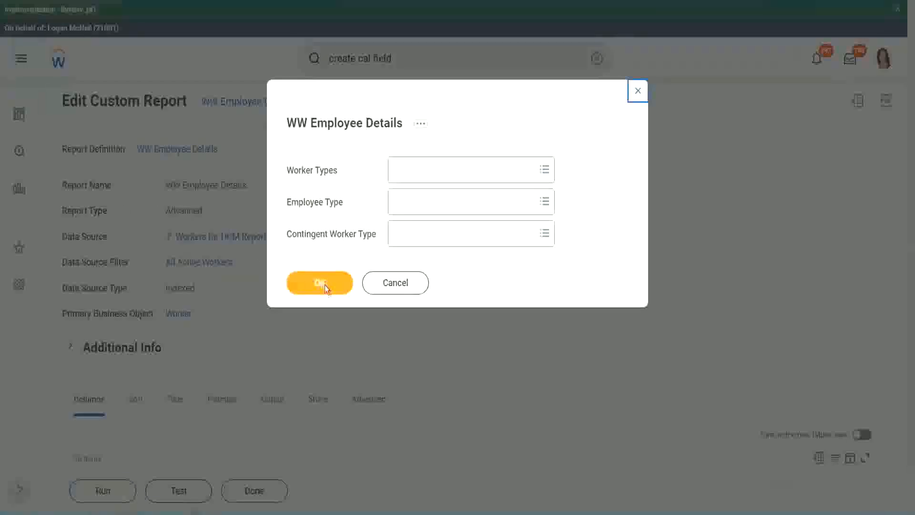
left_click(325, 285)
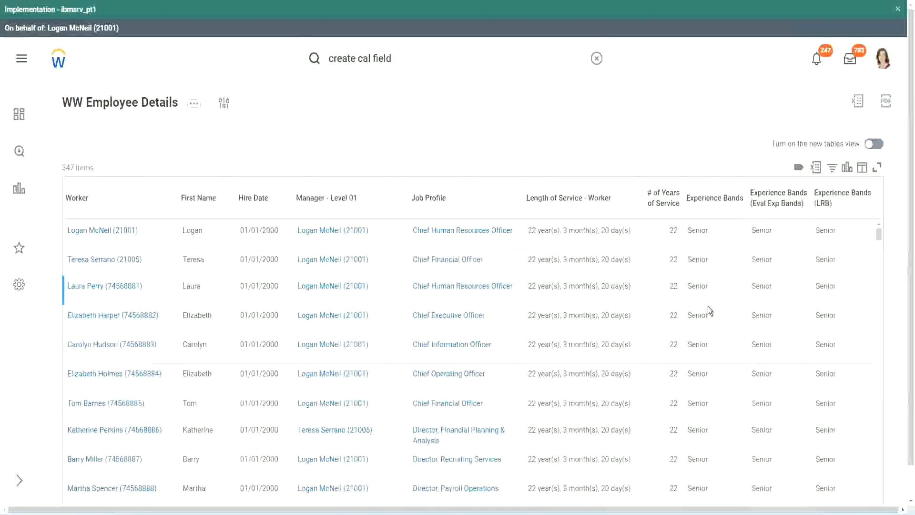
Step: Compare the Experience Bands, Experience Bands (Eval Exp Bands) and Experience Bands (LRB) values across the report's workers
double_click(700, 230)
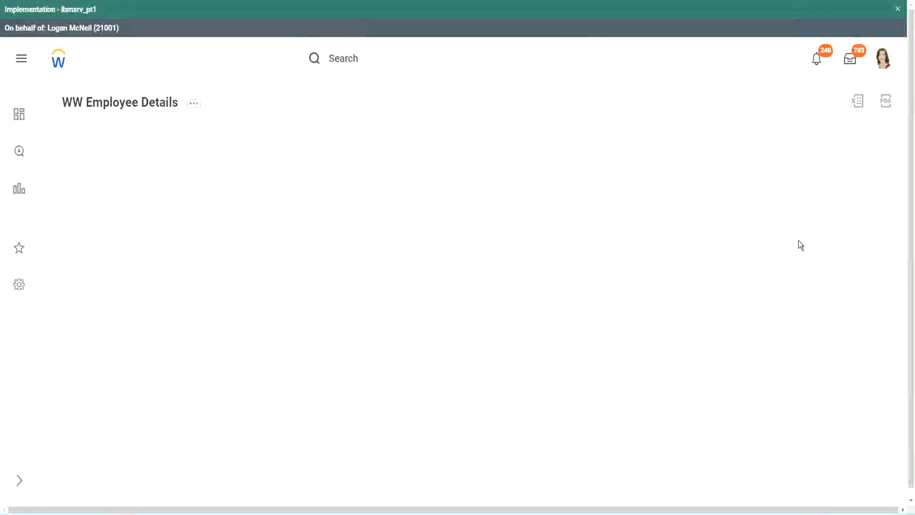
scroll(793, 263, "down", 10)
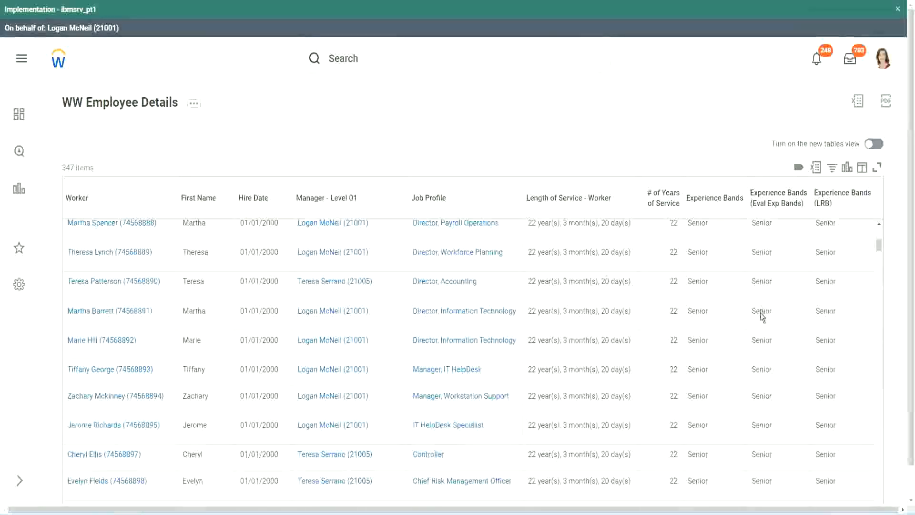
scroll(757, 322, "down", 3)
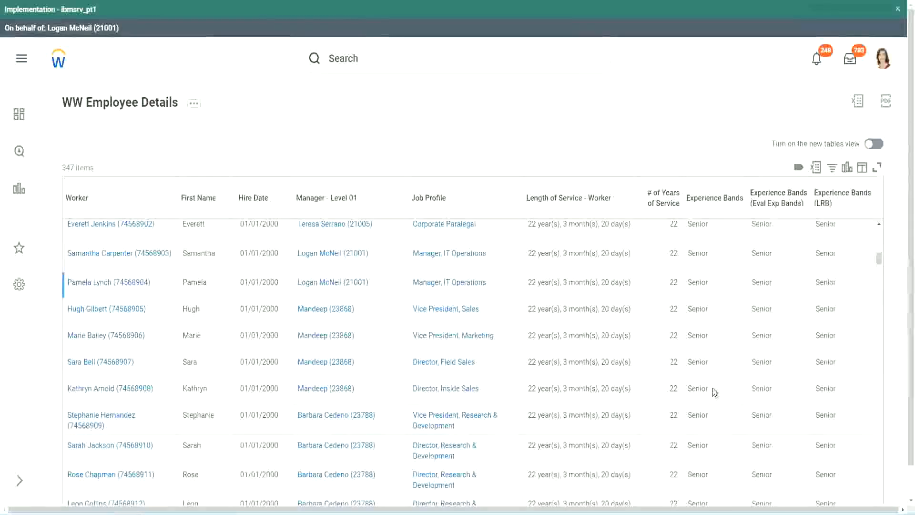
scroll(713, 424, "down", 3)
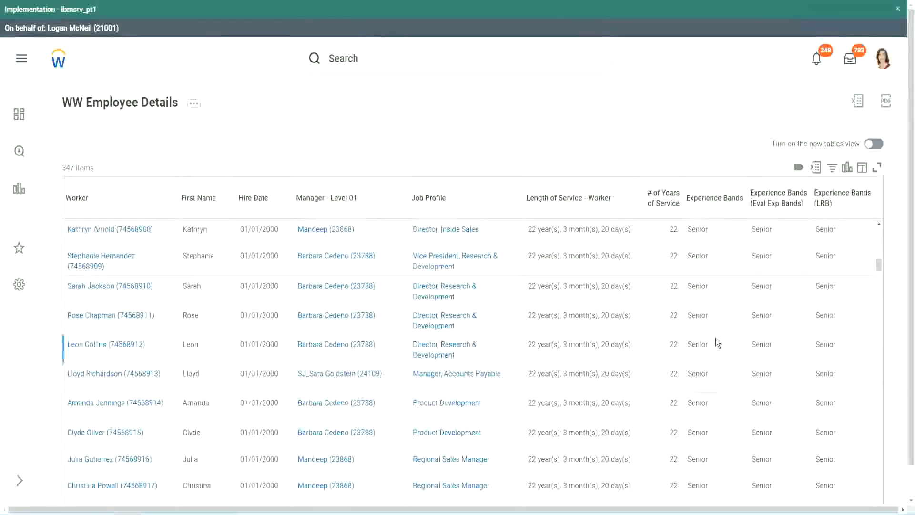
scroll(716, 339, "down", 1)
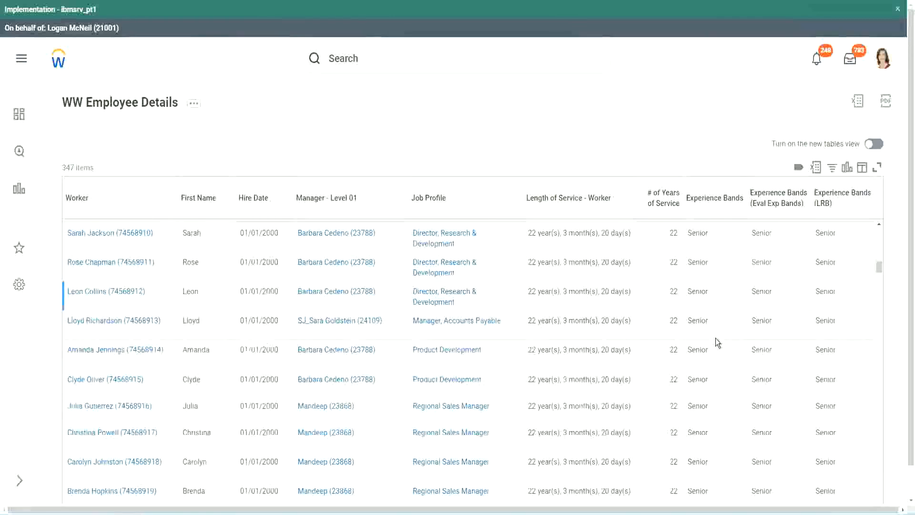